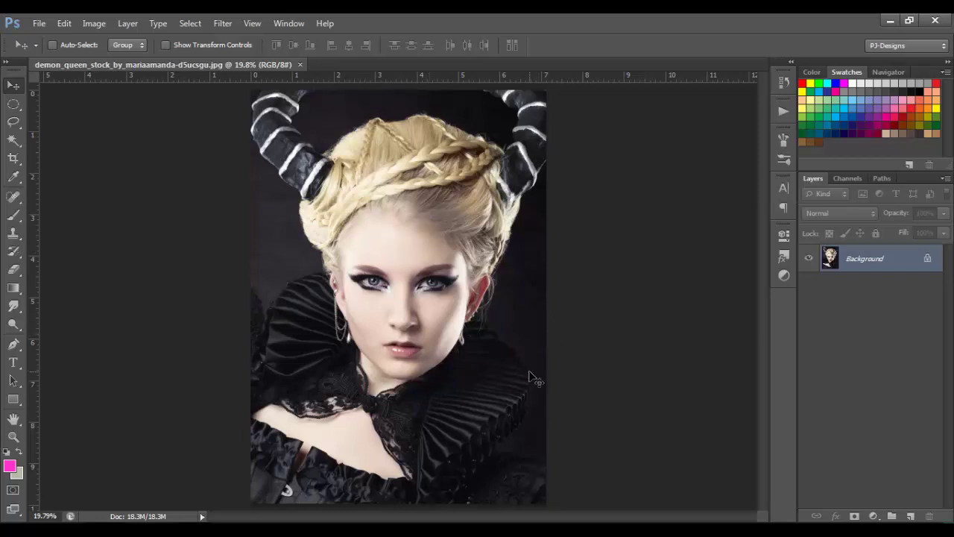
# - Check the image size of the portrait and duplicate the Background layer
pyautogui.hotkey('ctrl', 'alt', 'i')
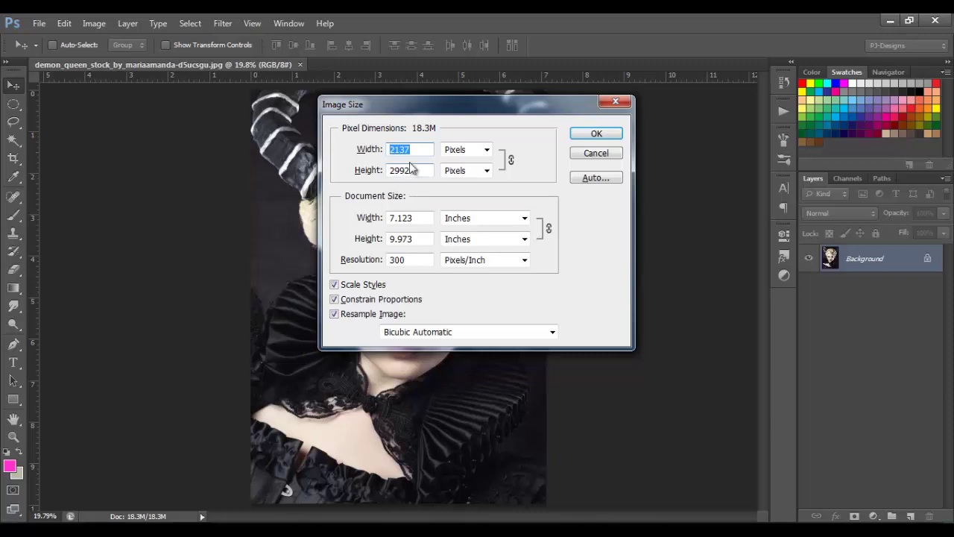
pyautogui.click(597, 135)
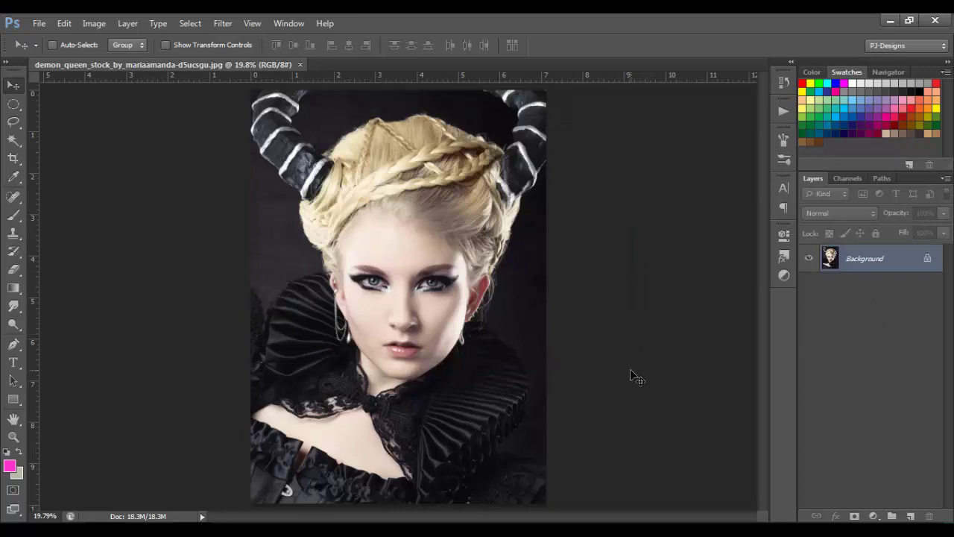
pyautogui.hotkey('ctrl', 'j')
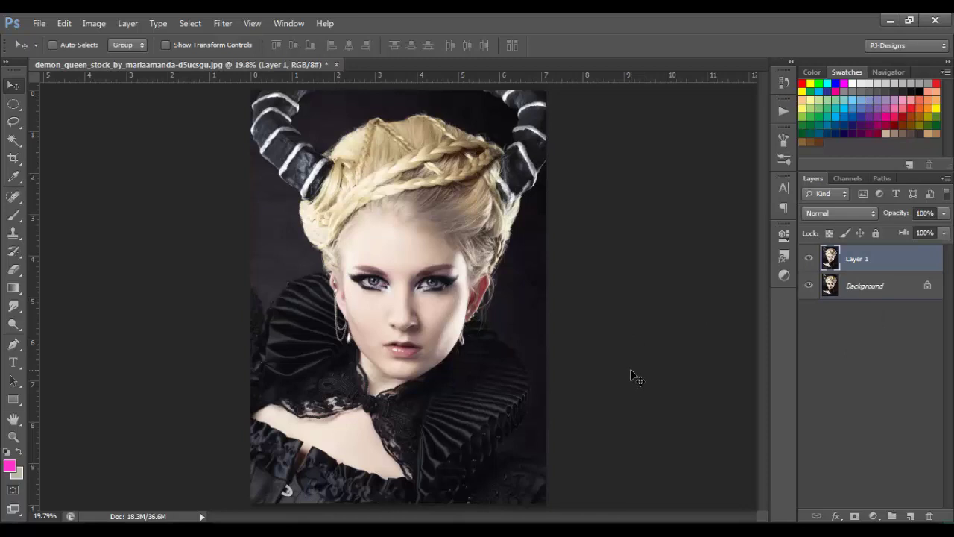
# - Scale the duplicated layer proportionally to 80% and move it into the lower-left corner of the canvas
pyautogui.hotkey('ctrl', 't')
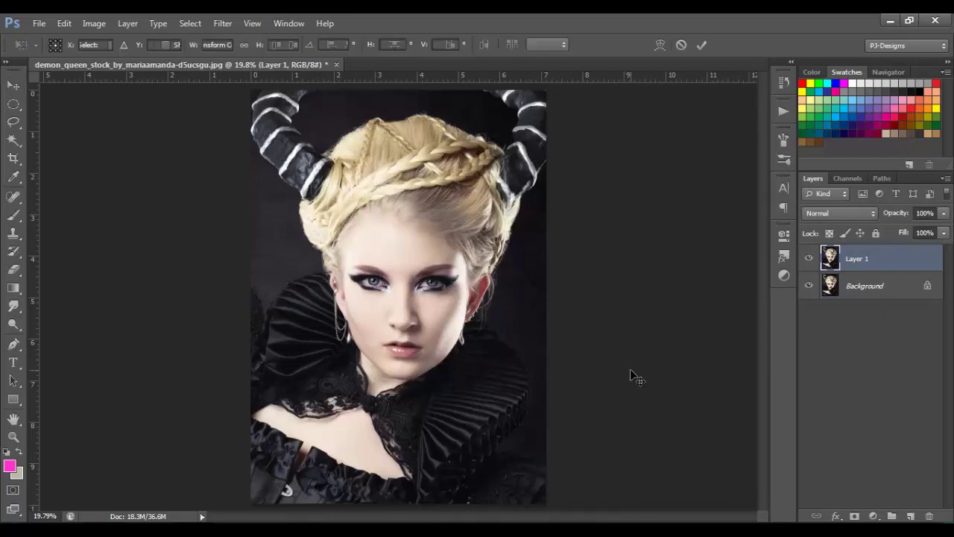
pyautogui.click(273, 45)
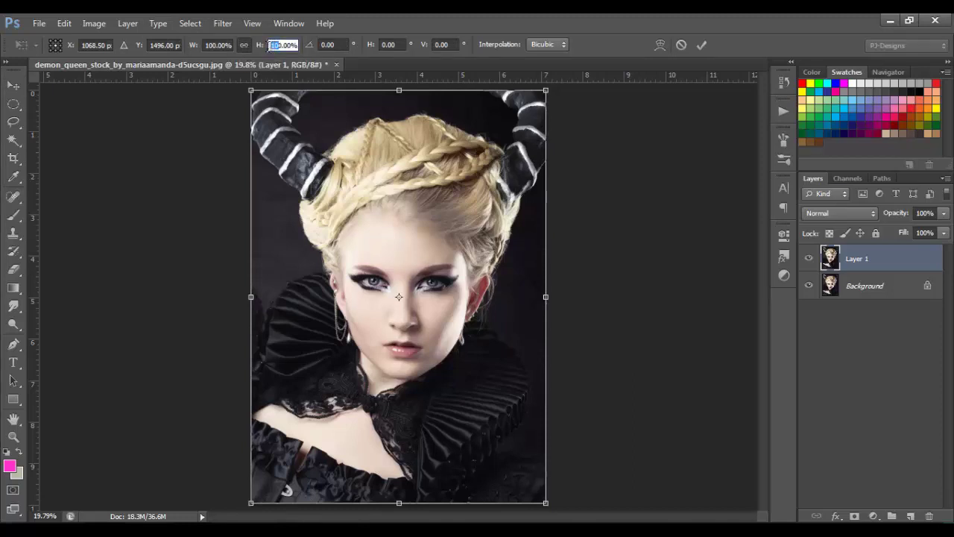
pyautogui.write('80')
pyautogui.press('Return')
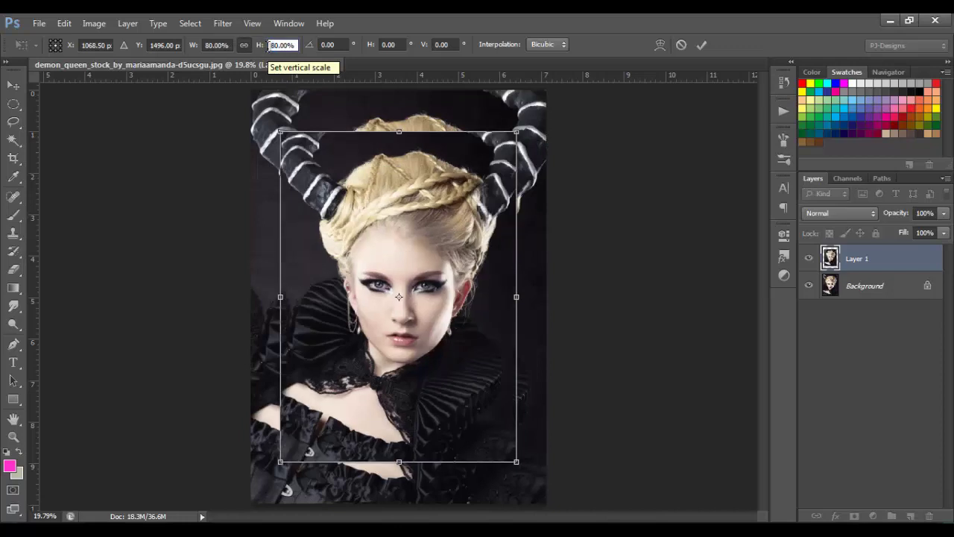
pyautogui.click(699, 44)
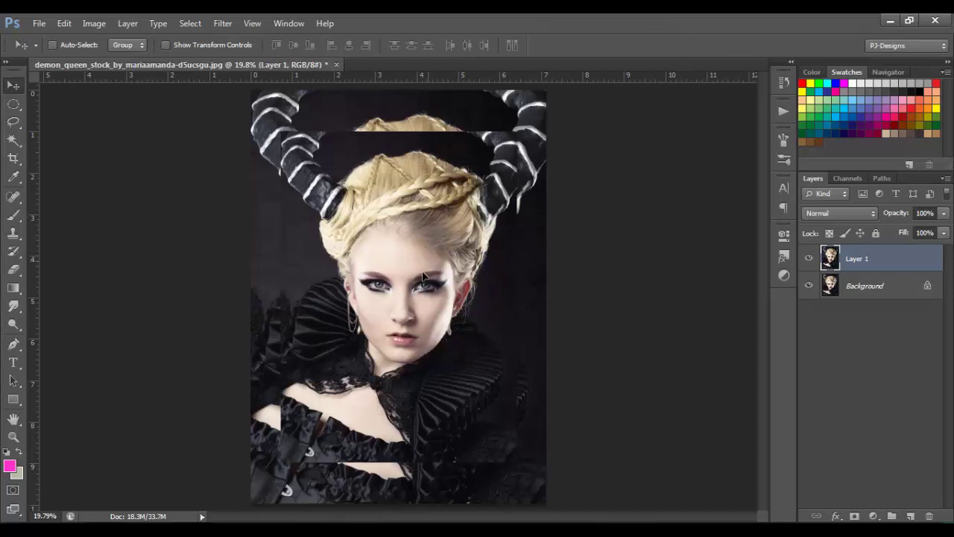
pyautogui.moveTo(430, 253); pyautogui.dragTo(401, 295)
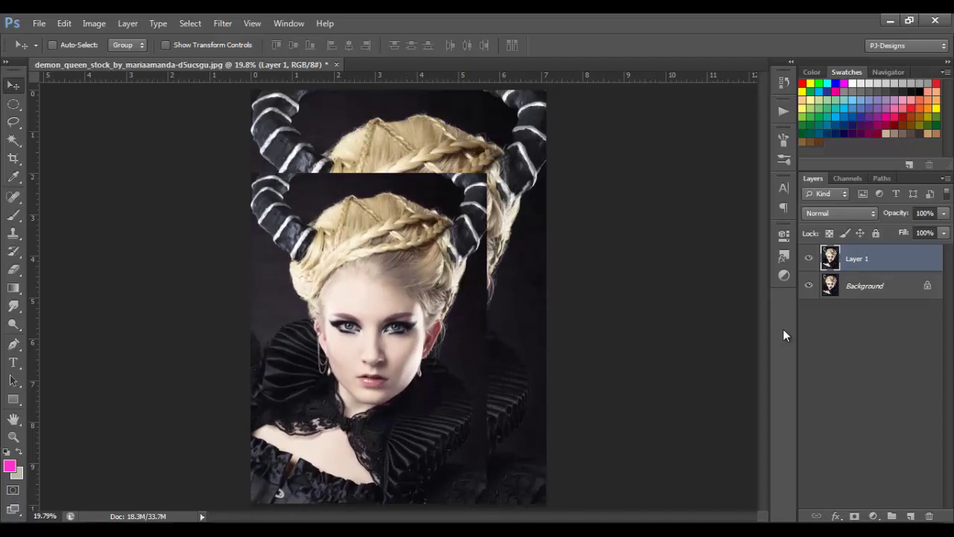
# - Hide the scaled-down Layer 1 so that the original face can be worked on
pyautogui.hotkey('ctrl', '+')
pyautogui.hotkey('ctrl', '+')
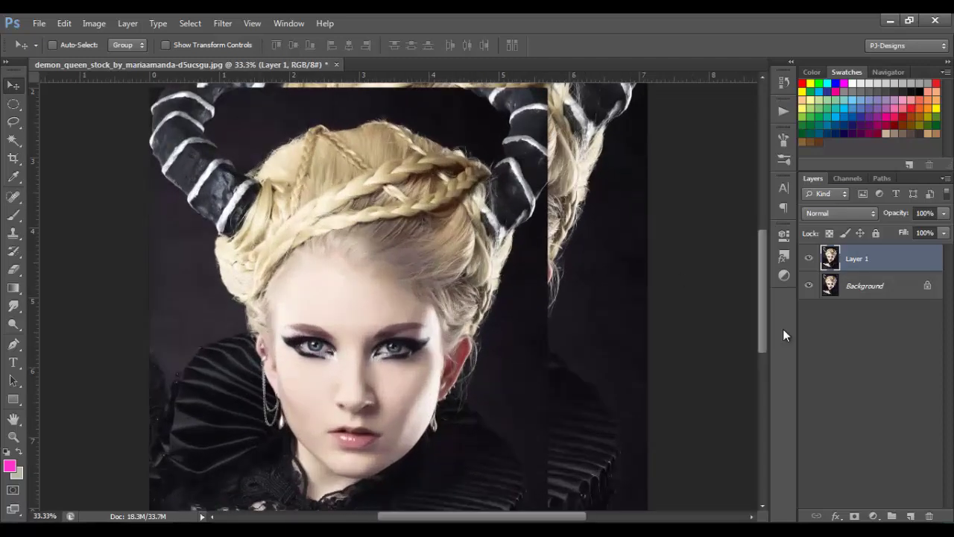
pyautogui.hotkey('ctrl', '+')
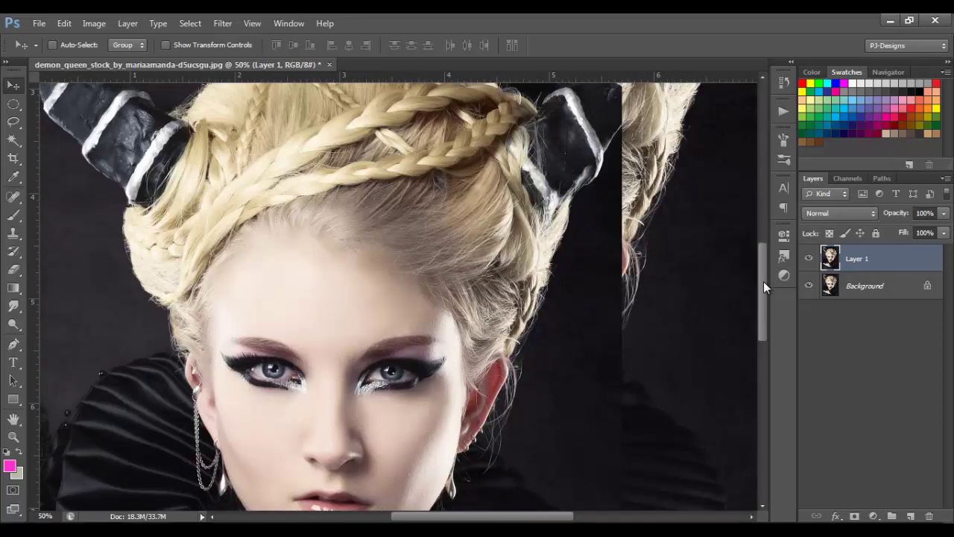
pyautogui.moveTo(763, 281)
pyautogui.mouseDown()
pyautogui.moveTo(763, 297)
pyautogui.moveTo(763, 277)
pyautogui.mouseUp()
pyautogui.click(811, 257)
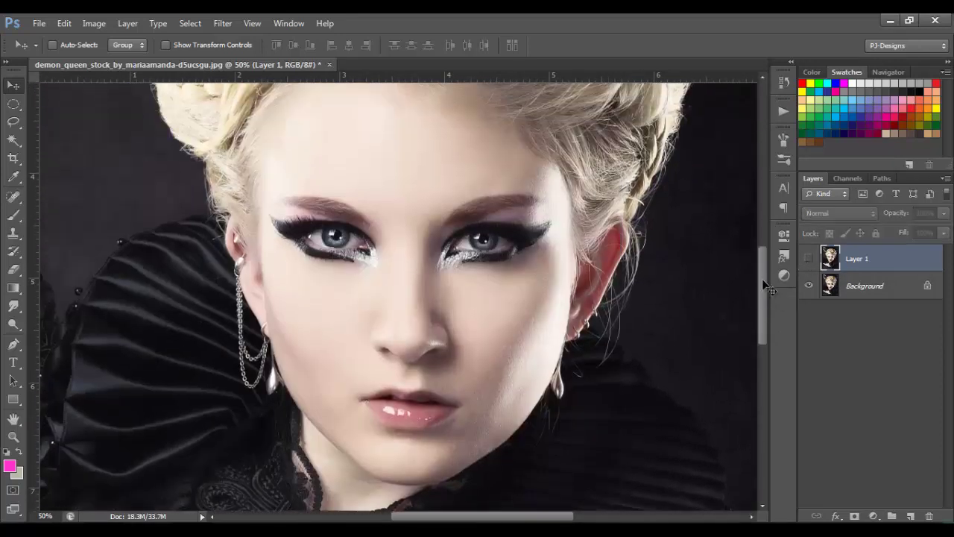
# - Lasso the eye and eyebrow on the right side of the original face with a 10 px feather and copy them from Background to a new layer
pyautogui.click(14, 128)
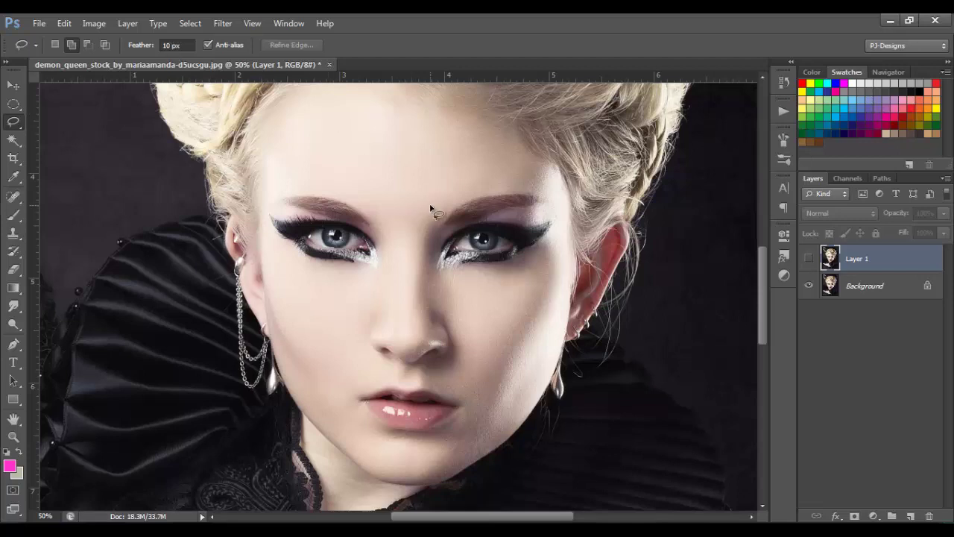
pyautogui.moveTo(431, 209)
pyautogui.mouseDown()
pyautogui.moveTo(424, 278)
pyautogui.moveTo(451, 297)
pyautogui.moveTo(553, 263)
pyautogui.moveTo(559, 218)
pyautogui.moveTo(543, 181)
pyautogui.mouseUp()
pyautogui.click(543, 185)
pyautogui.moveTo(431, 202)
pyautogui.mouseDown()
pyautogui.moveTo(425, 280)
pyautogui.moveTo(443, 285)
pyautogui.moveTo(538, 277)
pyautogui.moveTo(560, 249)
pyautogui.moveTo(562, 204)
pyautogui.moveTo(522, 173)
pyautogui.moveTo(488, 170)
pyautogui.moveTo(433, 207)
pyautogui.mouseUp()
pyautogui.click(884, 286)
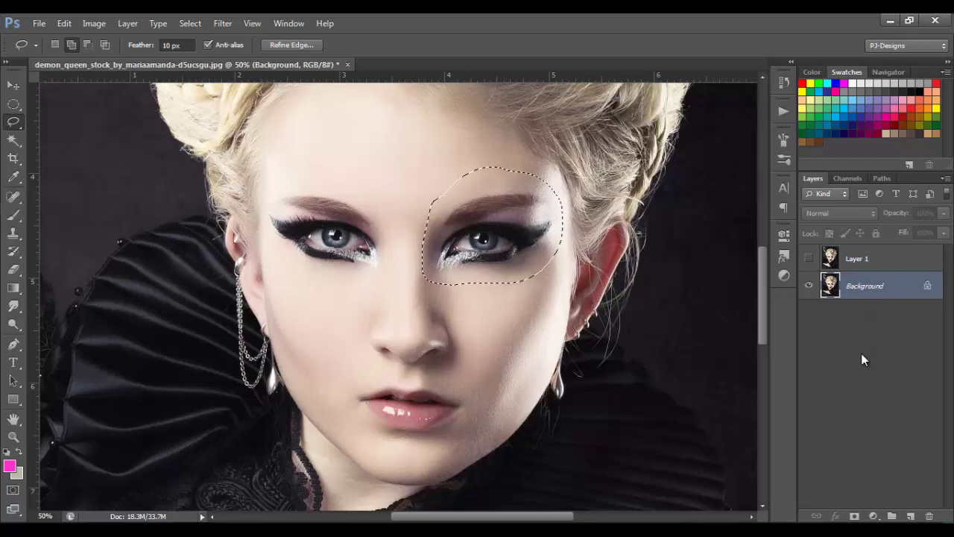
pyautogui.hotkey('ctrl', 'j')
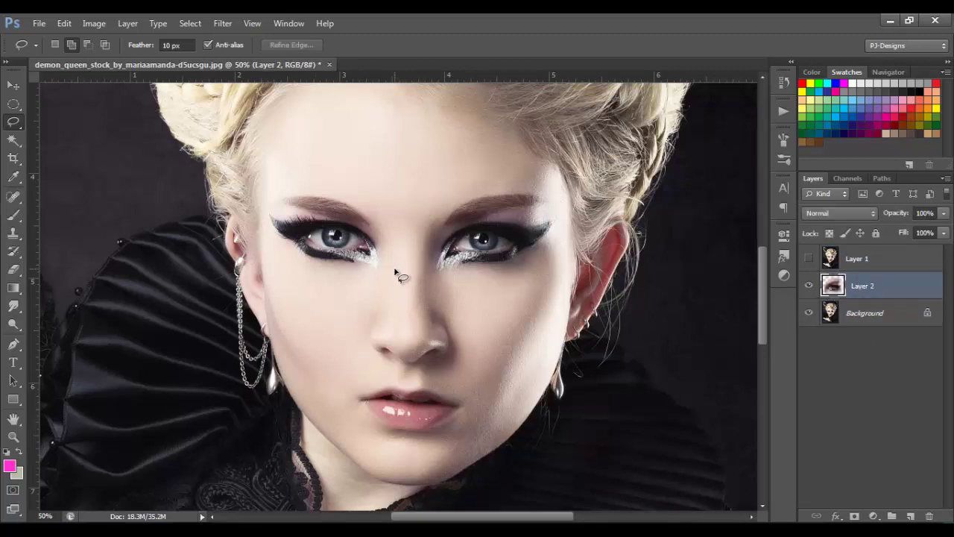
# - Lasso the eye and eyebrow on the left side of the face and copy them from Background to a new layer
pyautogui.click(858, 321)
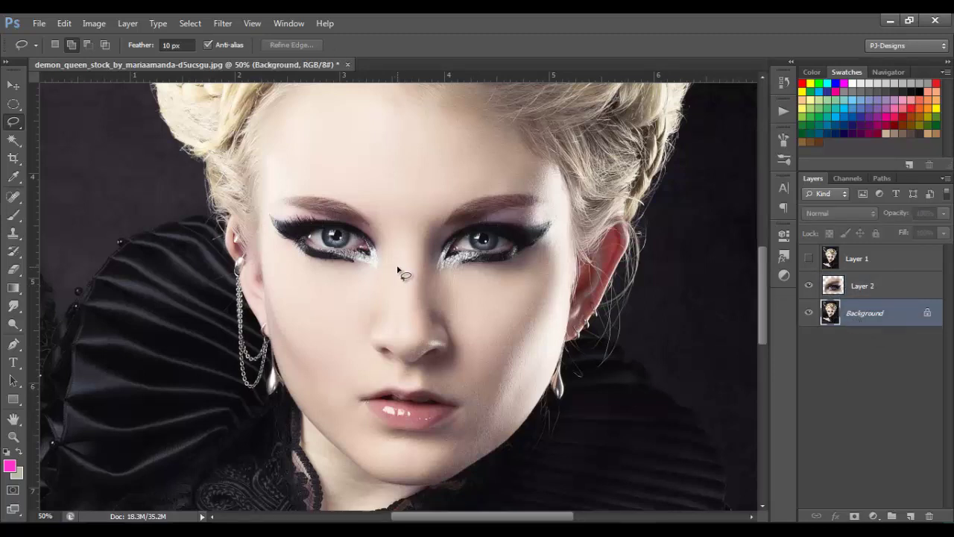
pyautogui.moveTo(390, 216)
pyautogui.mouseDown()
pyautogui.moveTo(341, 176)
pyautogui.moveTo(301, 174)
pyautogui.moveTo(268, 190)
pyautogui.moveTo(261, 221)
pyautogui.moveTo(289, 269)
pyautogui.moveTo(327, 298)
pyautogui.moveTo(400, 270)
pyautogui.mouseUp()
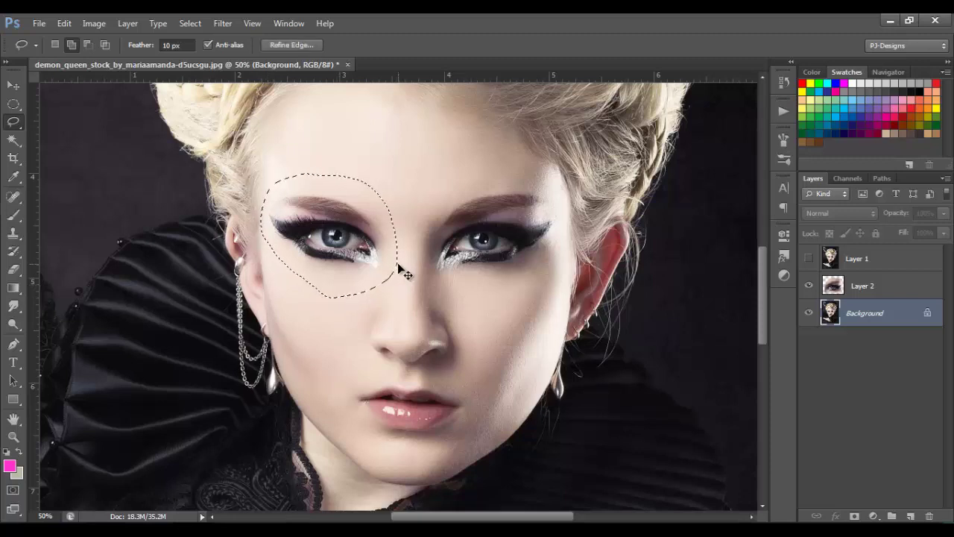
pyautogui.hotkey('ctrl', 'j')
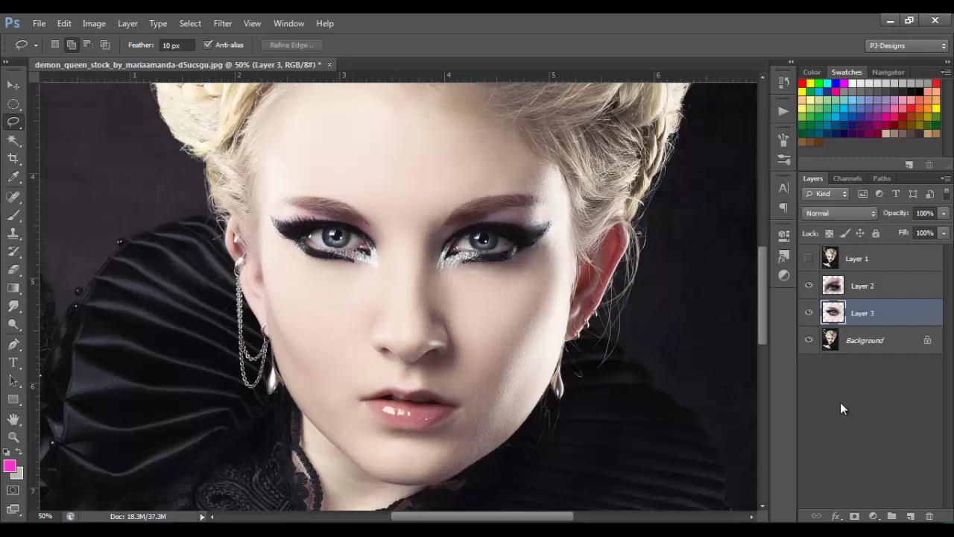
# - Move both eye layers above Layer 1 in the layer stack and make Layer 1 visible again
pyautogui.keyDown('ctrl'); pyautogui.click(893, 287); pyautogui.keyUp('ctrl')
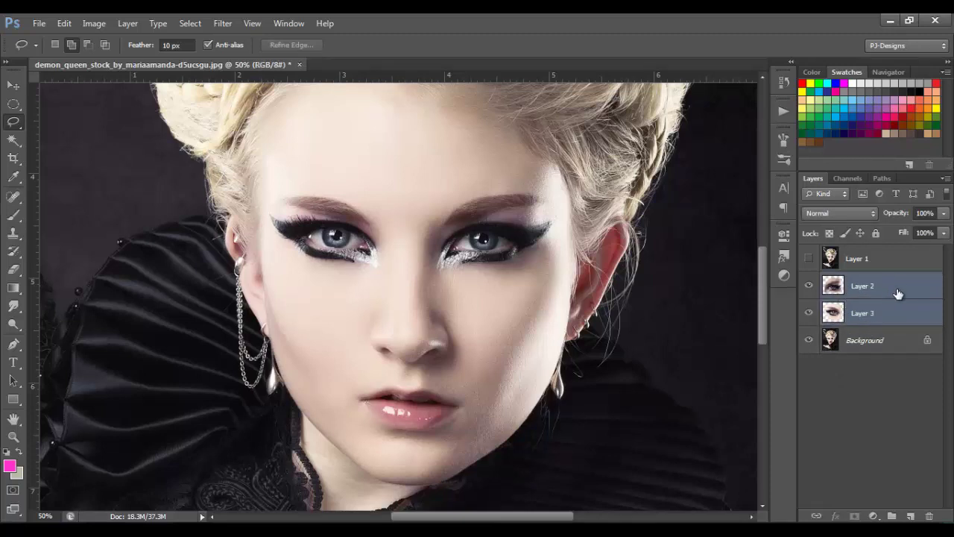
pyautogui.moveTo(899, 293); pyautogui.dragTo(897, 246)
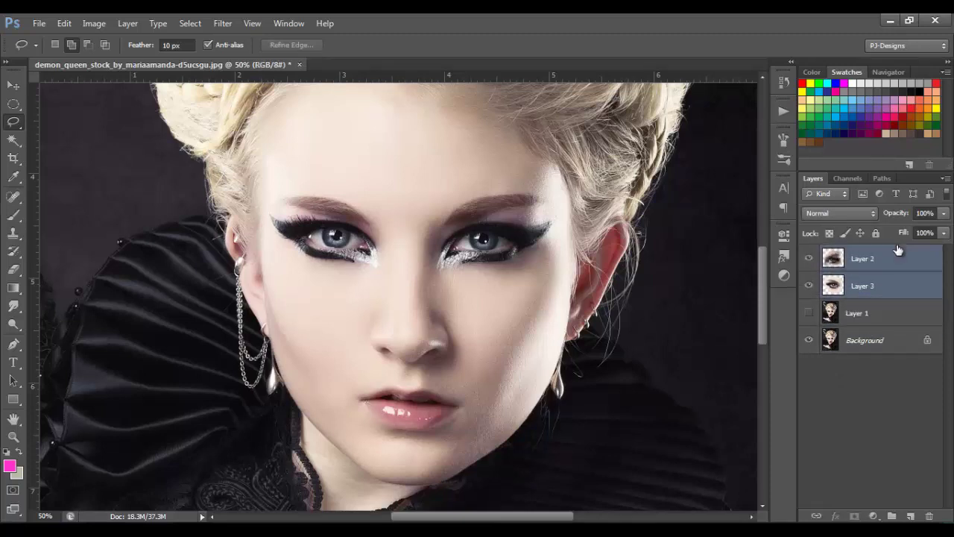
pyautogui.click(865, 316)
pyautogui.click(812, 314)
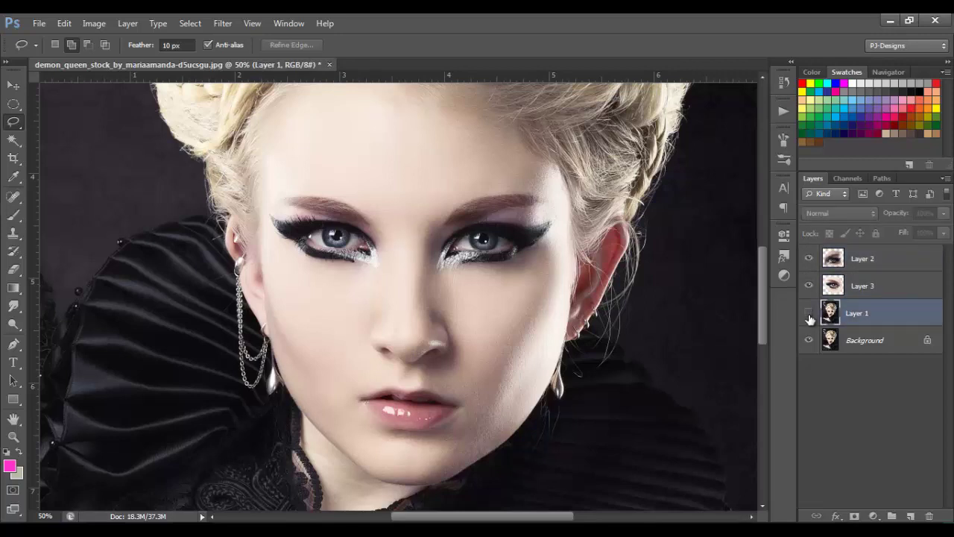
pyautogui.click(809, 314)
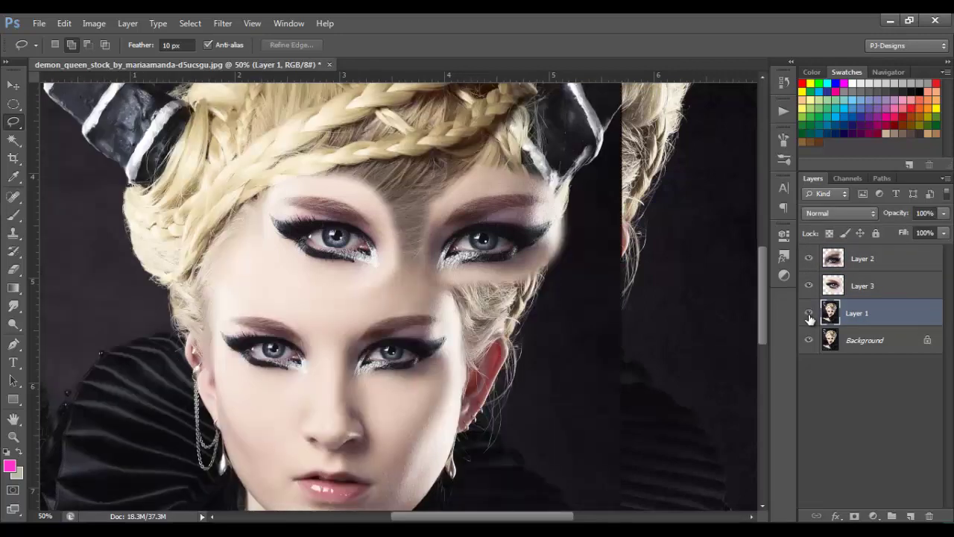
# - Identify Layer 3 by toggling its visibility and rename it "left"
pyautogui.click(858, 286)
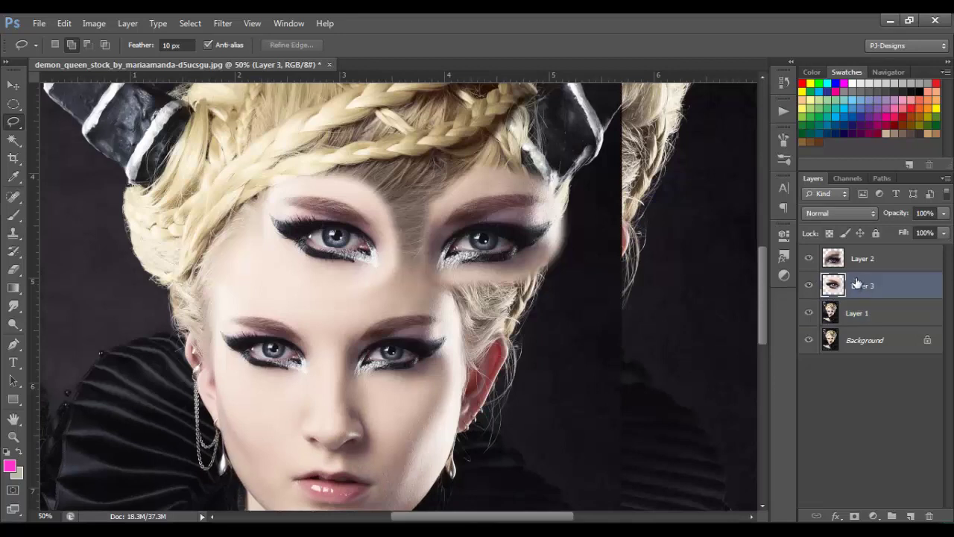
pyautogui.click(810, 287)
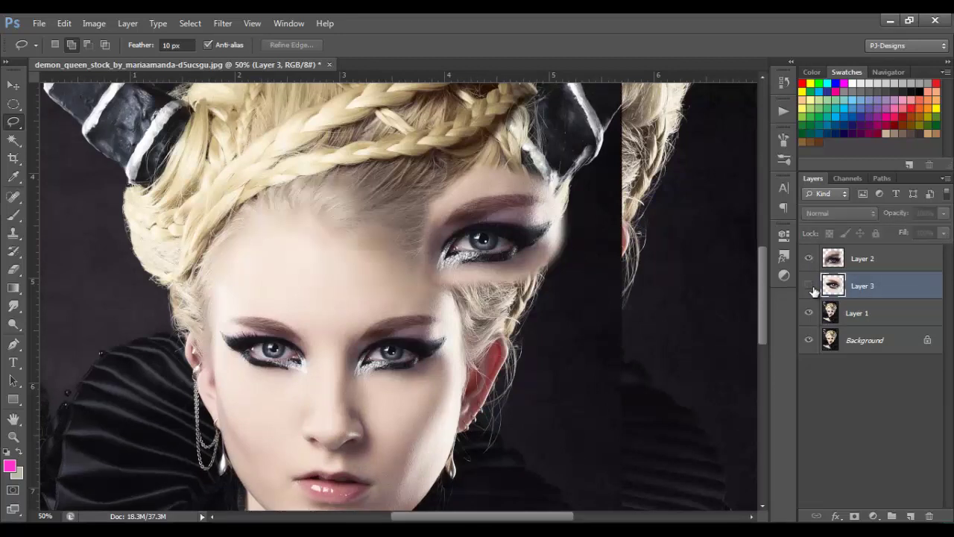
pyautogui.doubleClick(861, 286)
pyautogui.press('BackSpace')
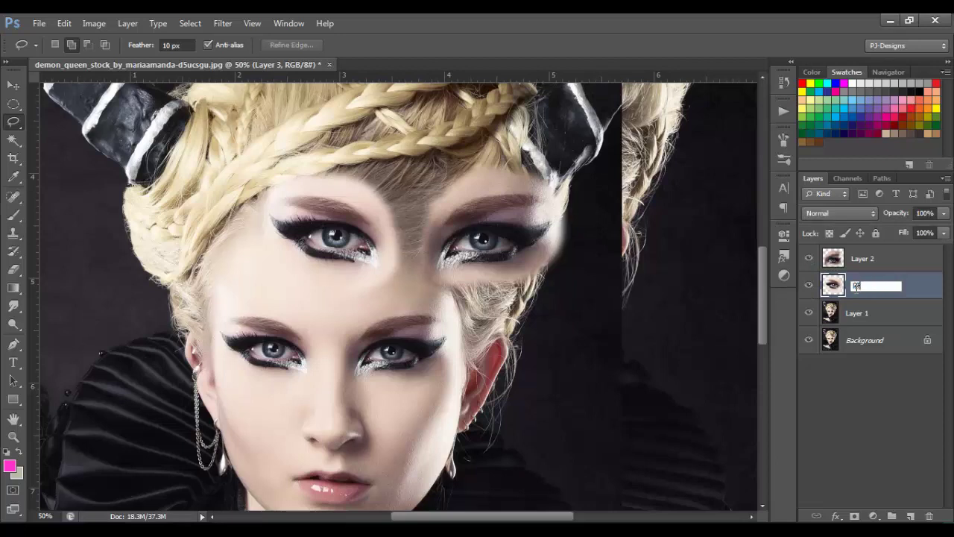
pyautogui.write('left')
pyautogui.press('Return')
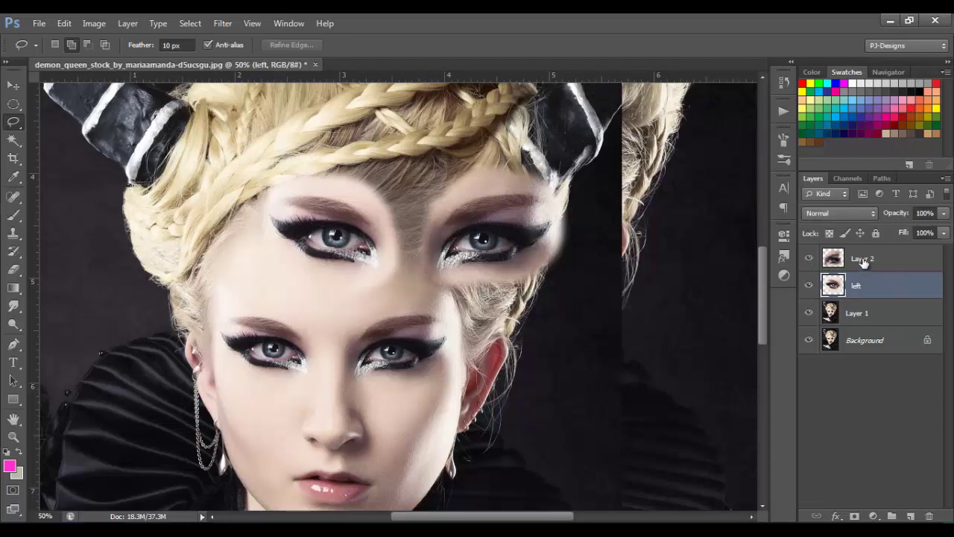
# - Rename the other eye layer, Layer 2, as "right"
pyautogui.doubleClick(863, 259)
pyautogui.write('right')
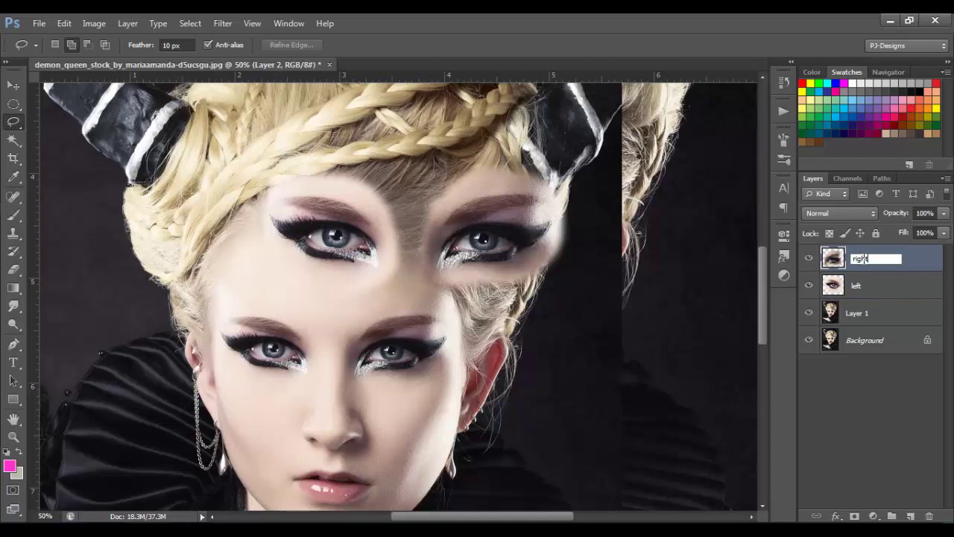
pyautogui.press('Return')
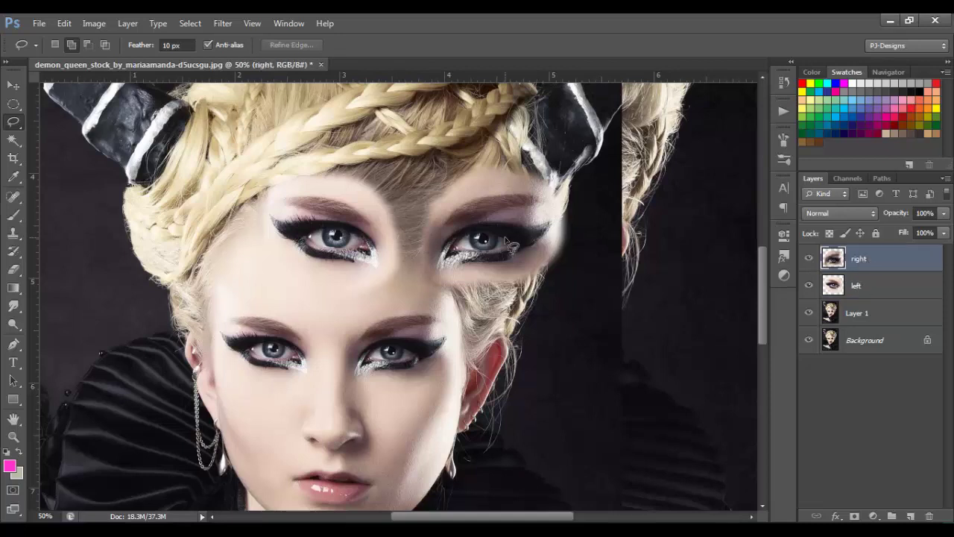
# - Move the "right" eye layer over the matching eye of the scaled-down face and lower its opacity to 36%
pyautogui.click(13, 85)
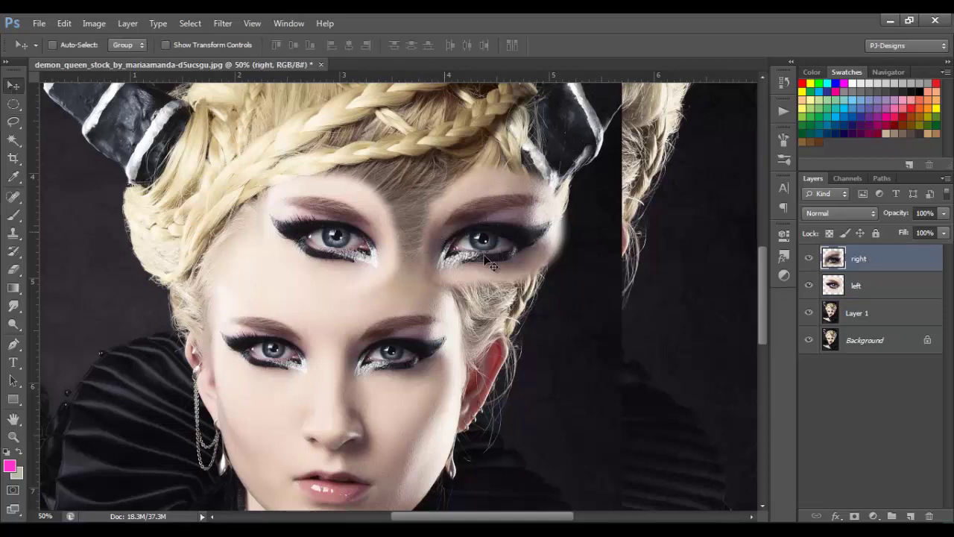
pyautogui.moveTo(496, 255); pyautogui.dragTo(409, 362)
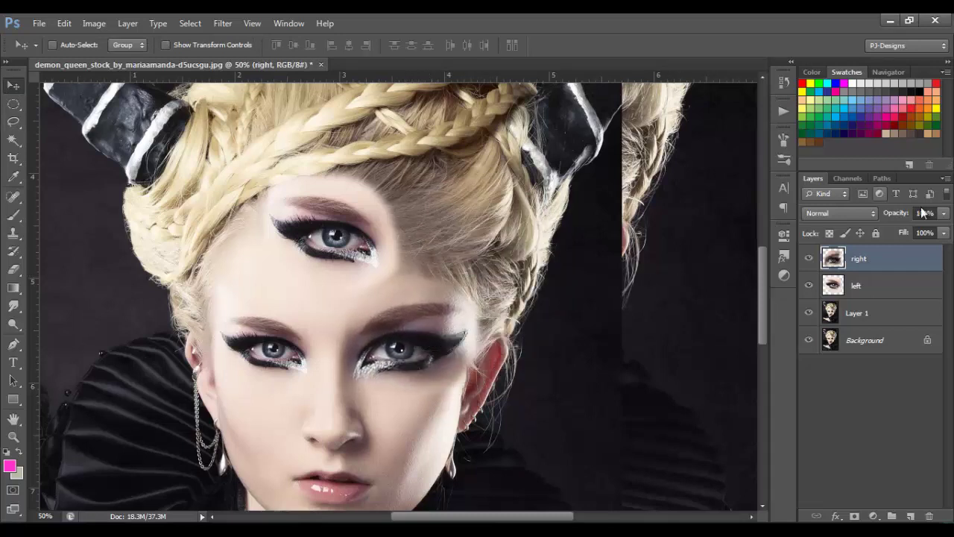
pyautogui.click(945, 216)
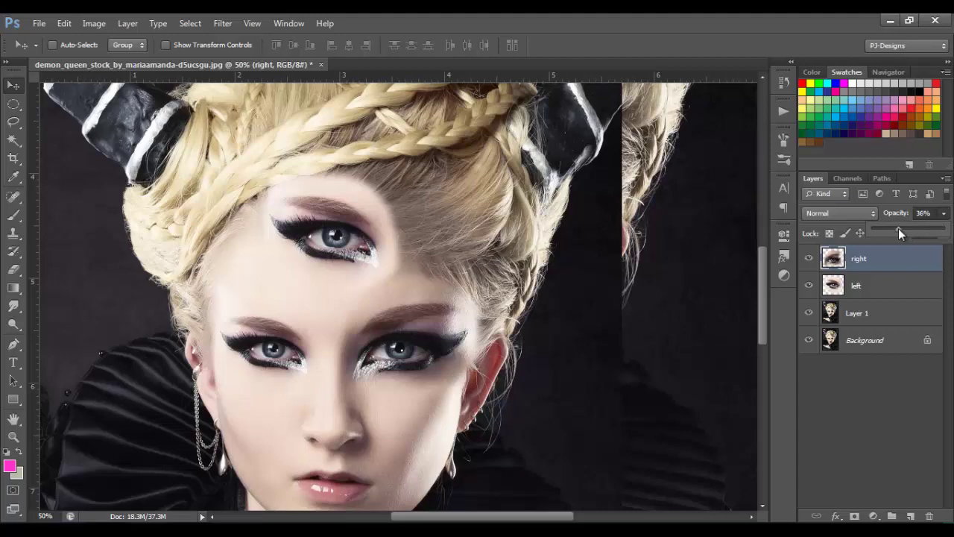
# - Fine-align the semi-transparent "right" layer with the smaller eye beneath it and restore its opacity to 100%
pyautogui.hotkey('ctrl', '+')
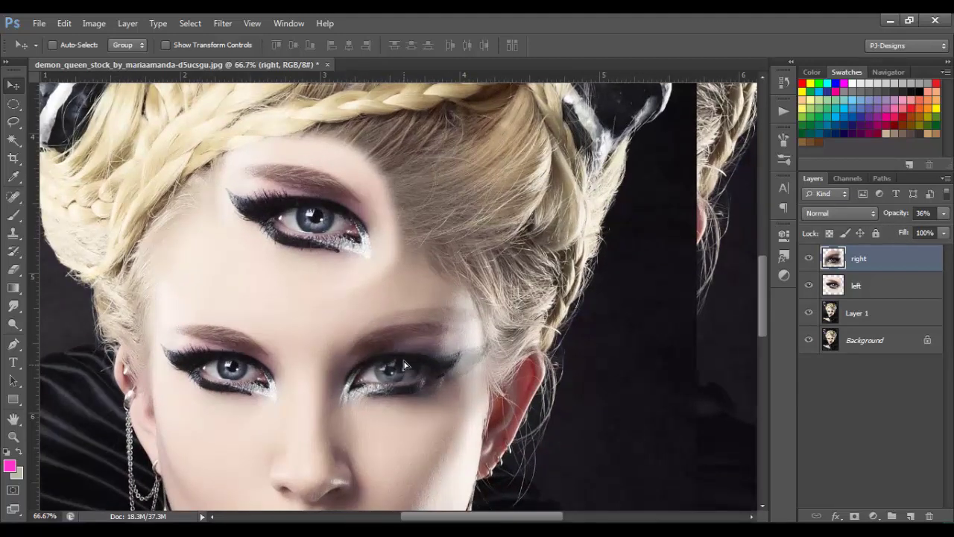
pyautogui.moveTo(404, 362)
pyautogui.mouseDown()
pyautogui.moveTo(408, 355)
pyautogui.moveTo(411, 373)
pyautogui.mouseUp()
pyautogui.click(944, 214)
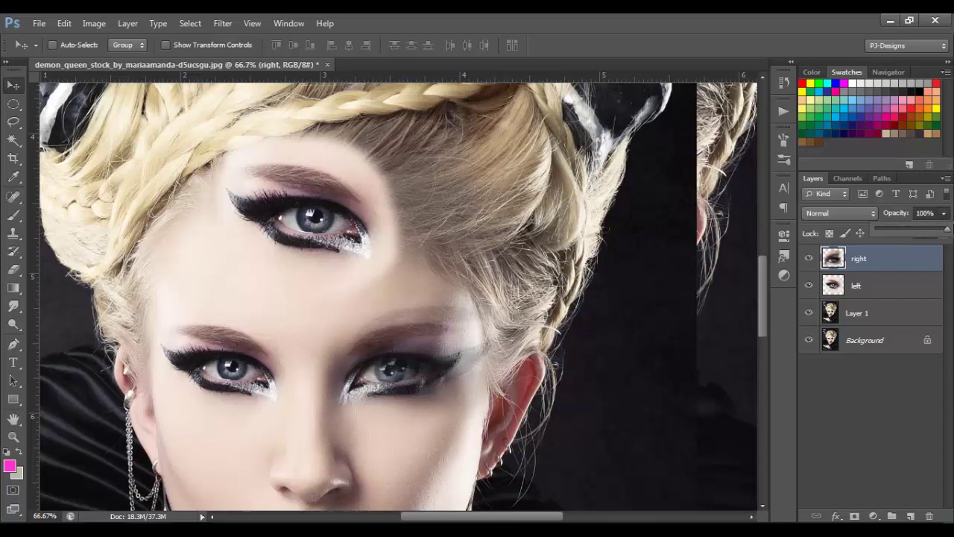
pyautogui.moveTo(909, 228); pyautogui.dragTo(948, 228)
# - Align the "left" eye layer over the matching eye of the scaled-down face using reduced opacity, and restore its opacity to 100%
pyautogui.click(877, 291)
pyautogui.click(877, 291)
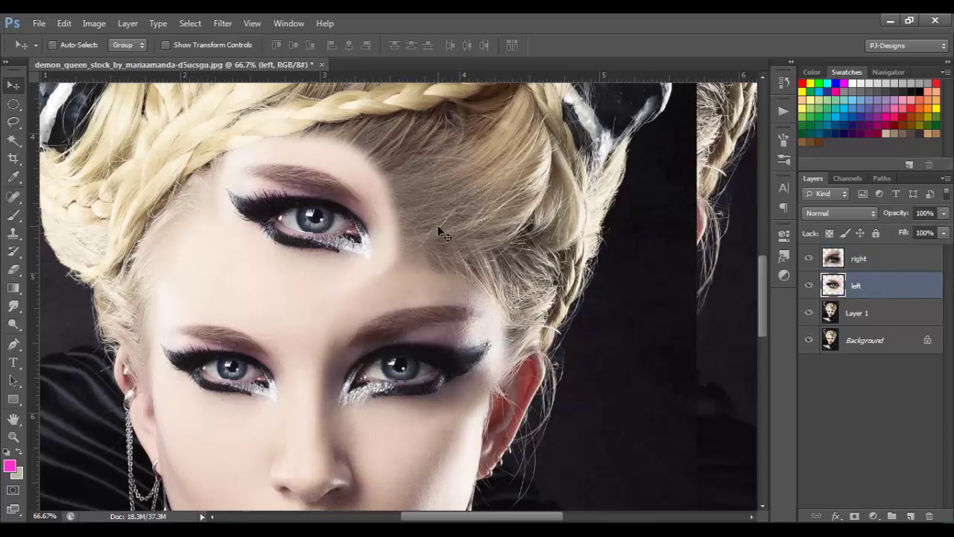
pyautogui.moveTo(343, 223); pyautogui.dragTo(272, 398)
pyautogui.press('4')
pyautogui.press('4')
pyautogui.press('2')
pyautogui.press('9')
pyautogui.moveTo(944, 214); pyautogui.dragTo(947, 230)
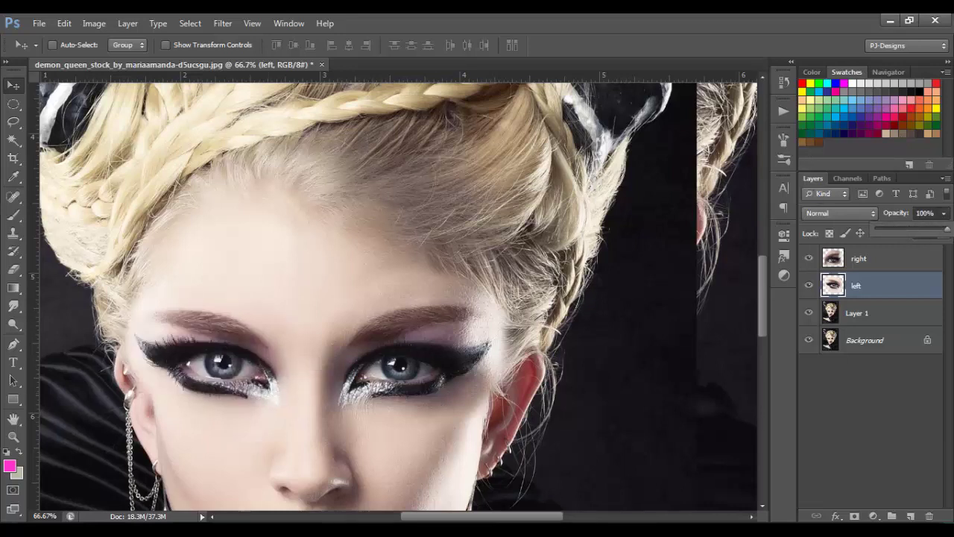
pyautogui.moveTo(764, 277); pyautogui.dragTo(763, 295)
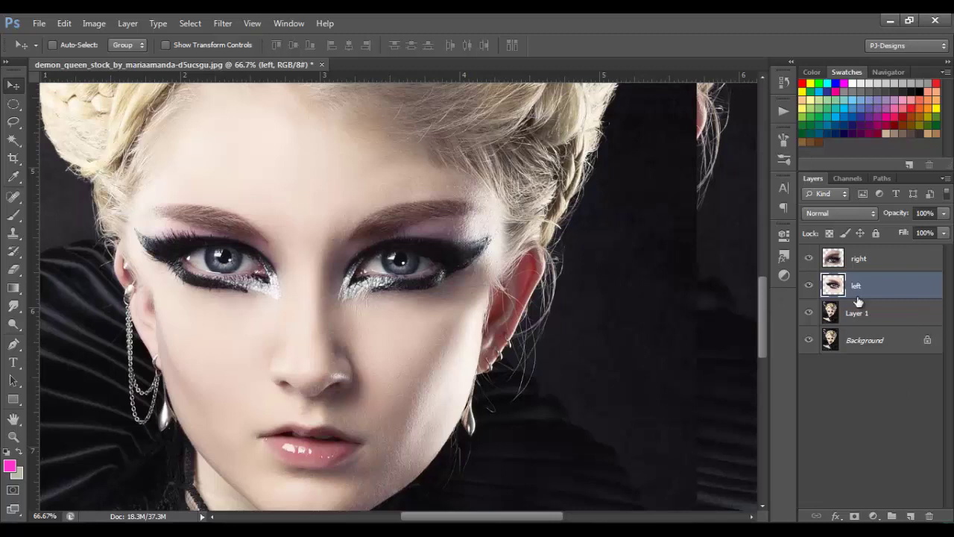
# - Add a layer mask to the "left" layer and paint black along the eye patch's outer and lower edges with a 175 px brush
pyautogui.click(855, 516)
pyautogui.click(13, 215)
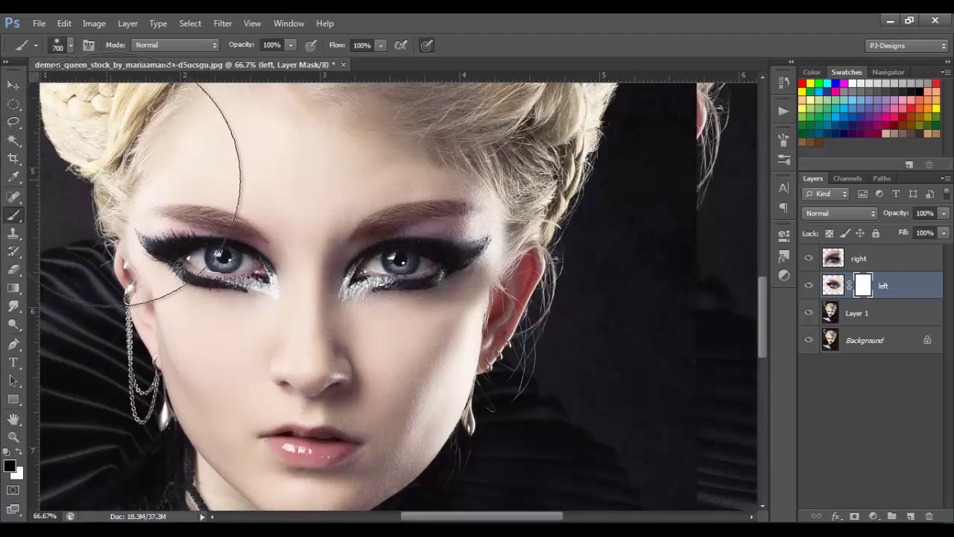
pyautogui.press('[')
pyautogui.press('[')
pyautogui.press('[')
pyautogui.press('[')
pyautogui.press('[')
pyautogui.press('[')
pyautogui.press('[')
pyautogui.press('[')
pyautogui.press('[')
pyautogui.press('[')
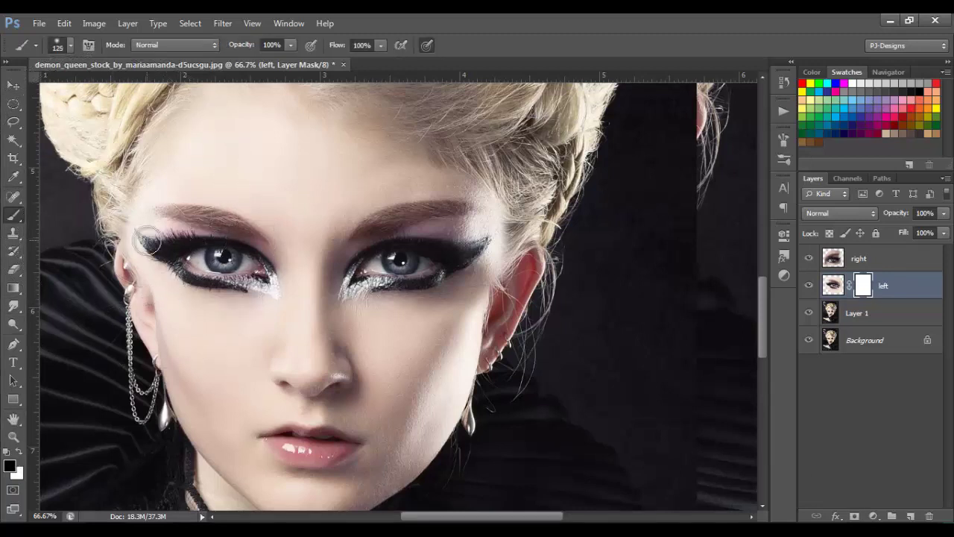
pyautogui.press(']')
pyautogui.press(']')
pyautogui.press(']')
pyautogui.press(']')
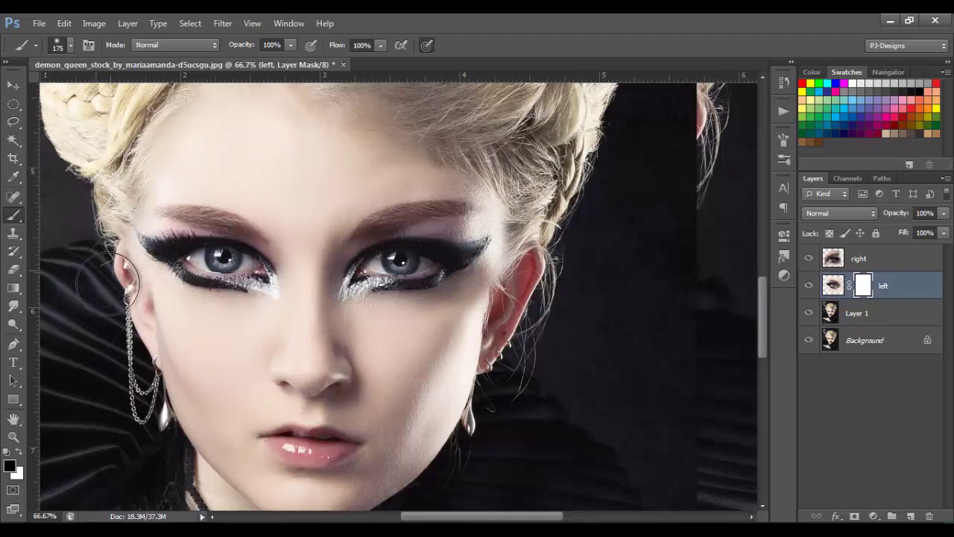
pyautogui.moveTo(106, 281)
pyautogui.mouseDown()
pyautogui.moveTo(116, 278)
pyautogui.moveTo(111, 290)
pyautogui.moveTo(170, 332)
pyautogui.mouseUp()
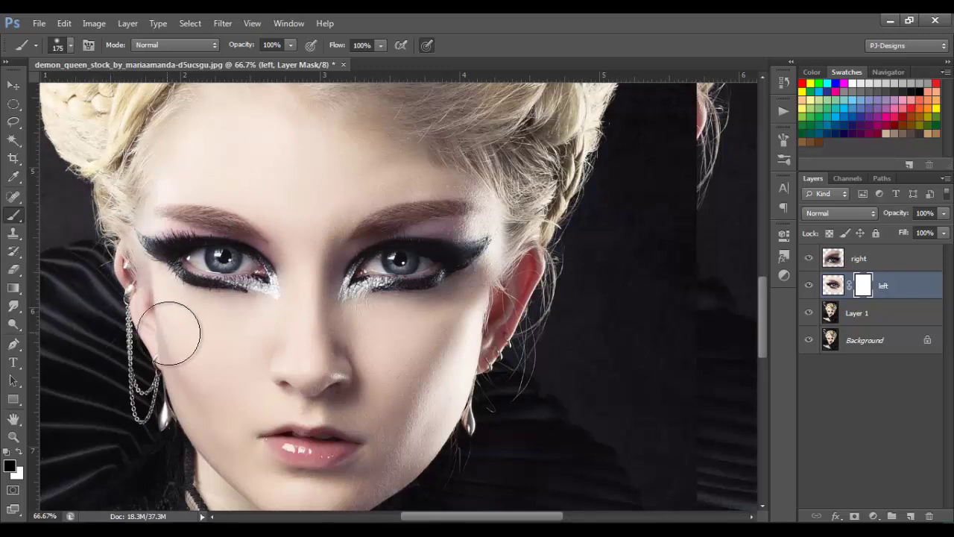
# - Refine the "left" layer's mask close around the eye with a smaller 80 px brush
pyautogui.press('p')
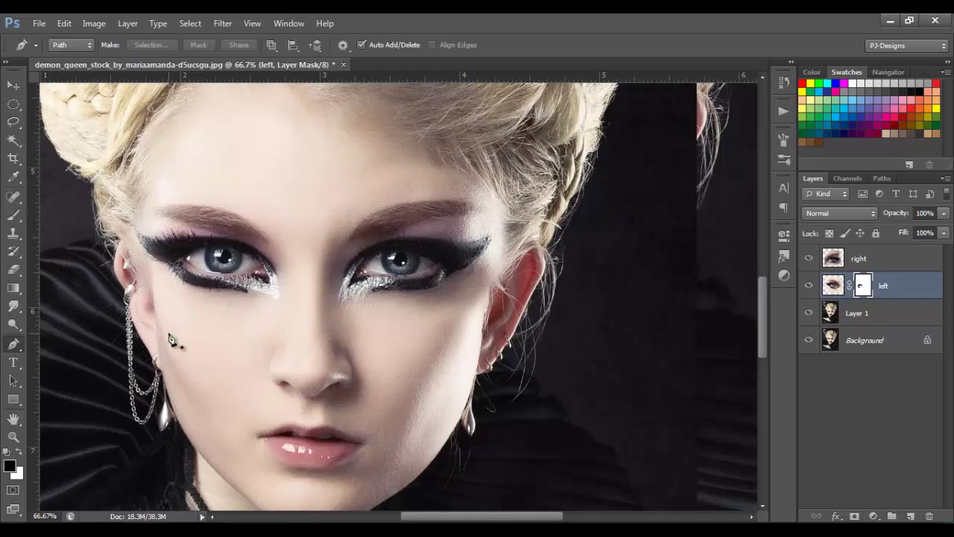
pyautogui.click(11, 217)
pyautogui.press('[')
pyautogui.press('[')
pyautogui.press('[')
pyautogui.press('[')
pyautogui.press('[')
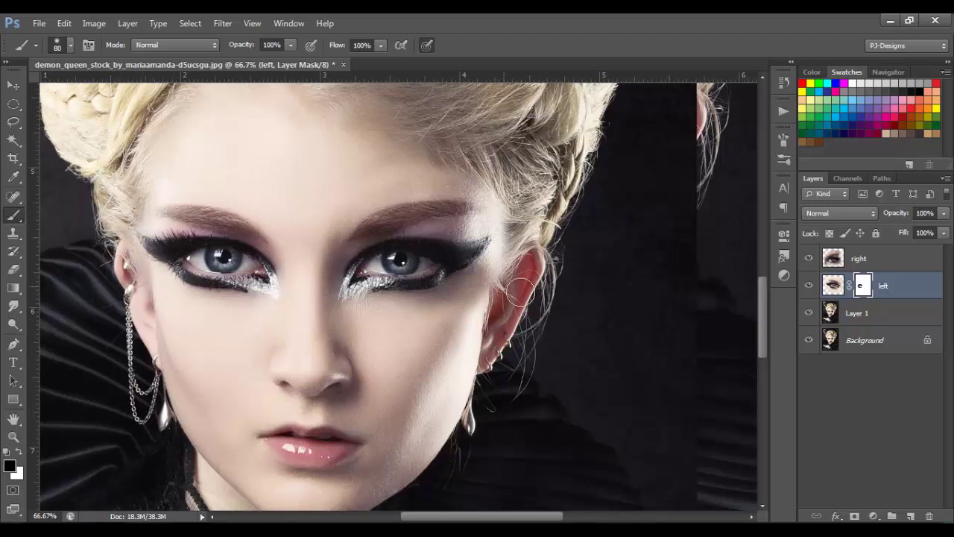
# - Add a layer mask to the "right" layer and blend the eye patch's edges into the face with an 80 to 90 px black brush
pyautogui.click(858, 258)
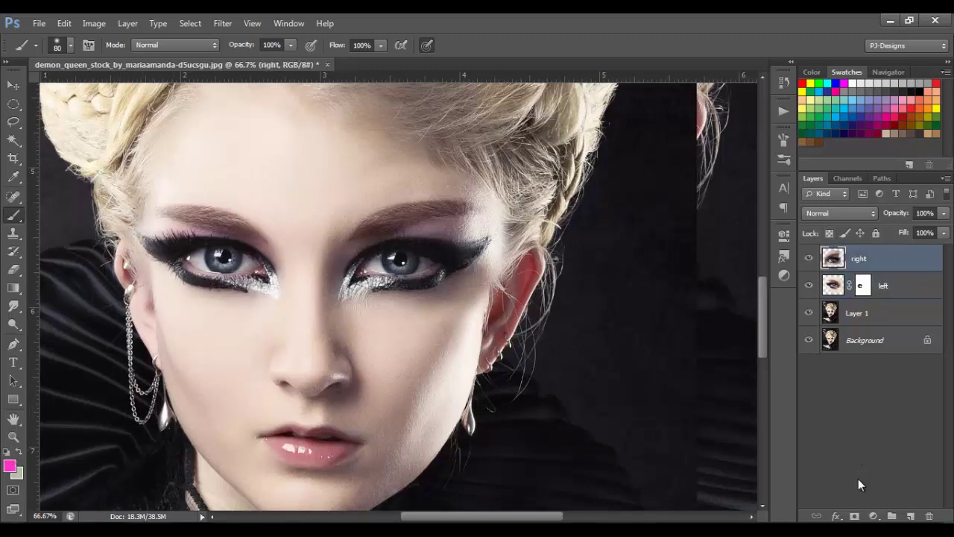
pyautogui.click(855, 516)
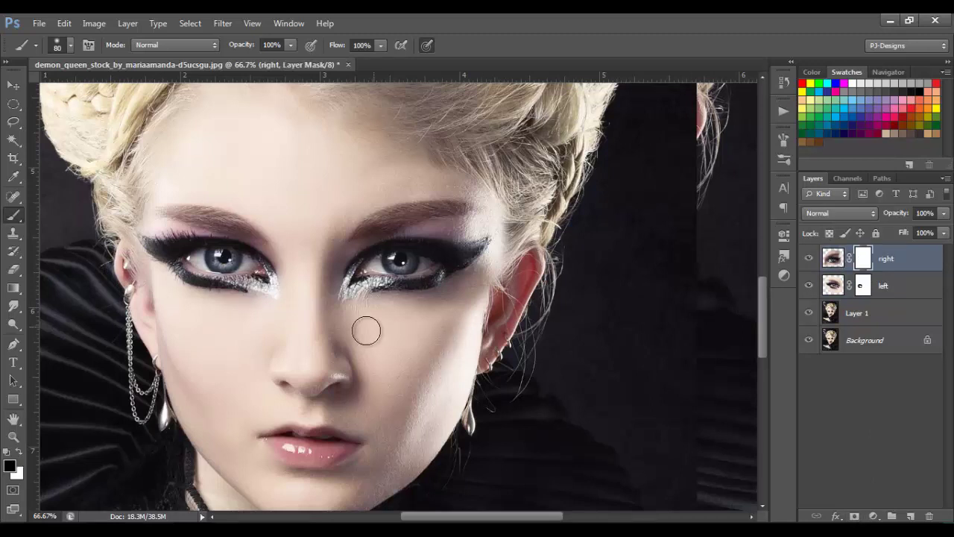
pyautogui.moveTo(380, 330)
pyautogui.mouseDown()
pyautogui.moveTo(379, 316)
pyautogui.moveTo(385, 326)
pyautogui.mouseUp()
pyautogui.press(']')
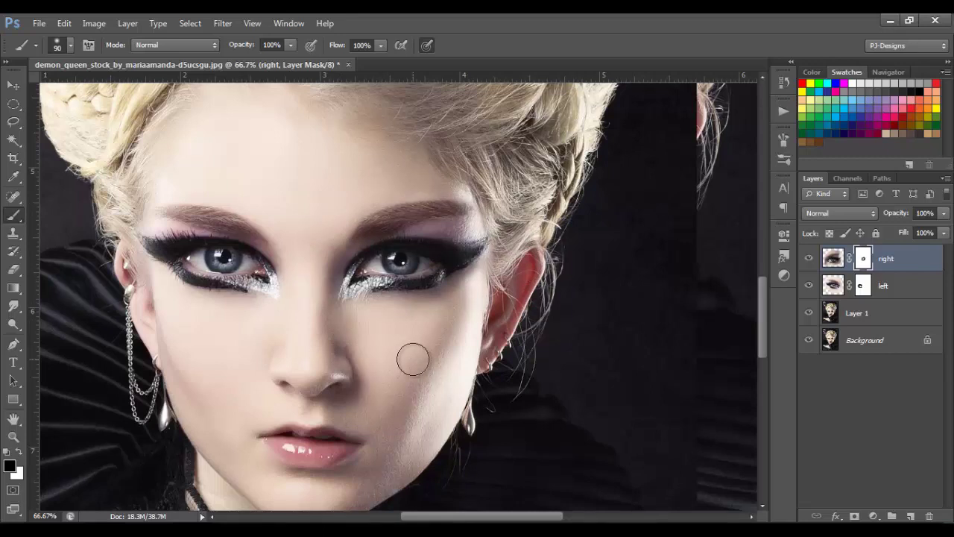
# - Duplicate the "right" and "left" layers and apply the layer masks on both copies
pyautogui.keyDown('shift'); pyautogui.click(905, 285); pyautogui.keyUp('shift')
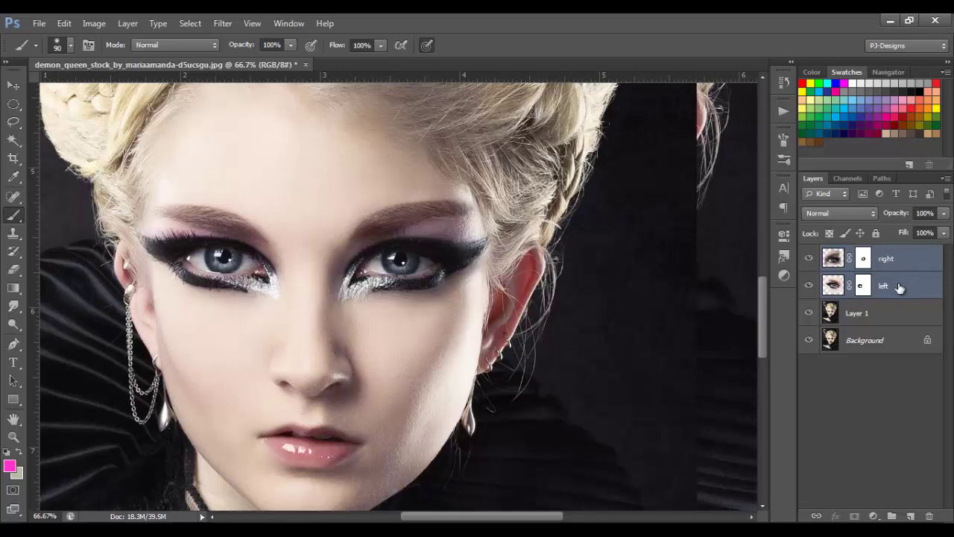
pyautogui.hotkey('ctrl', 'j')
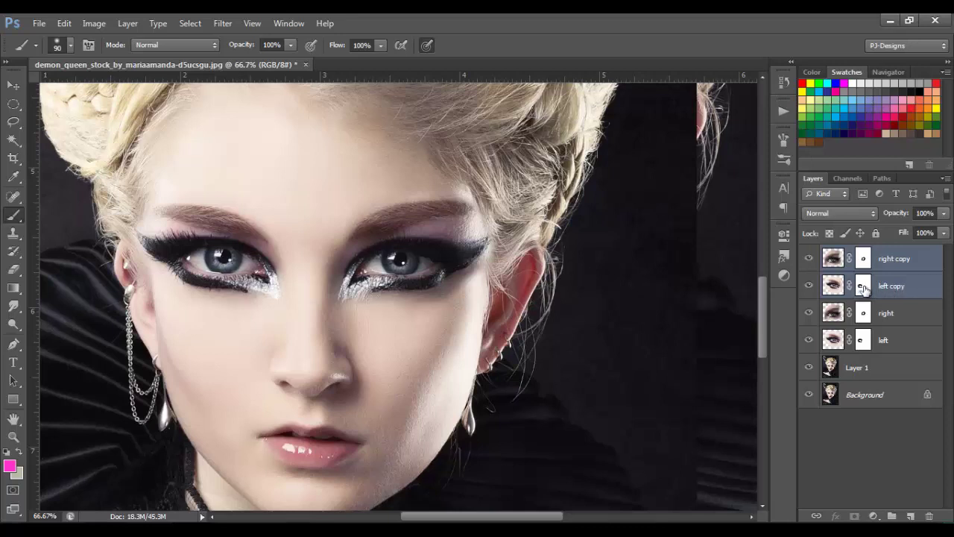
pyautogui.rightClick(865, 288)
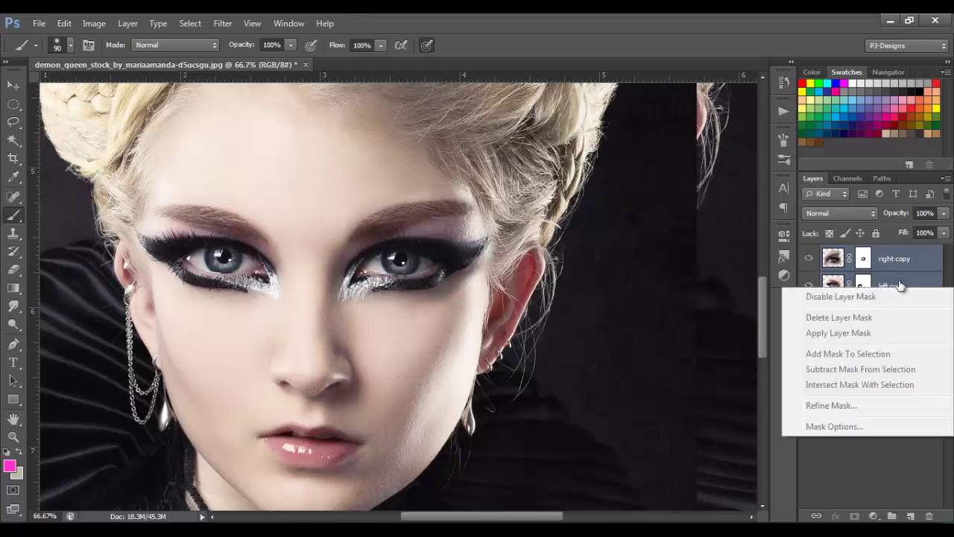
pyautogui.click(864, 287)
pyautogui.click(864, 289)
pyautogui.rightClick(864, 289)
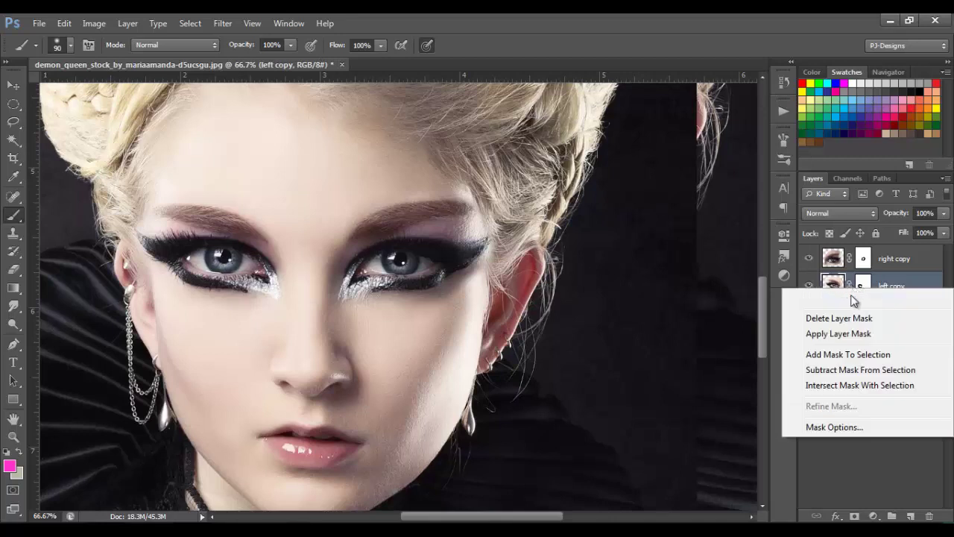
pyautogui.click(841, 333)
pyautogui.rightClick(864, 259)
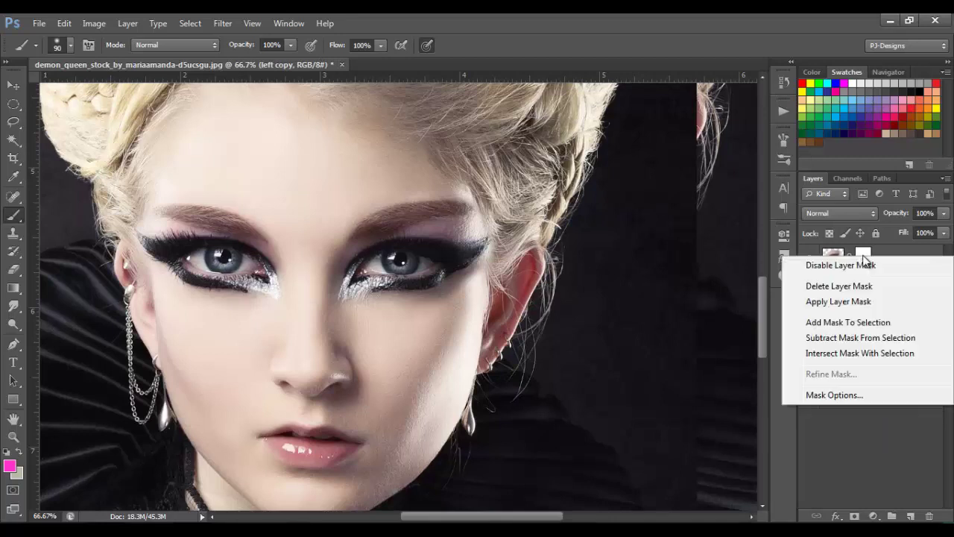
pyautogui.click(852, 306)
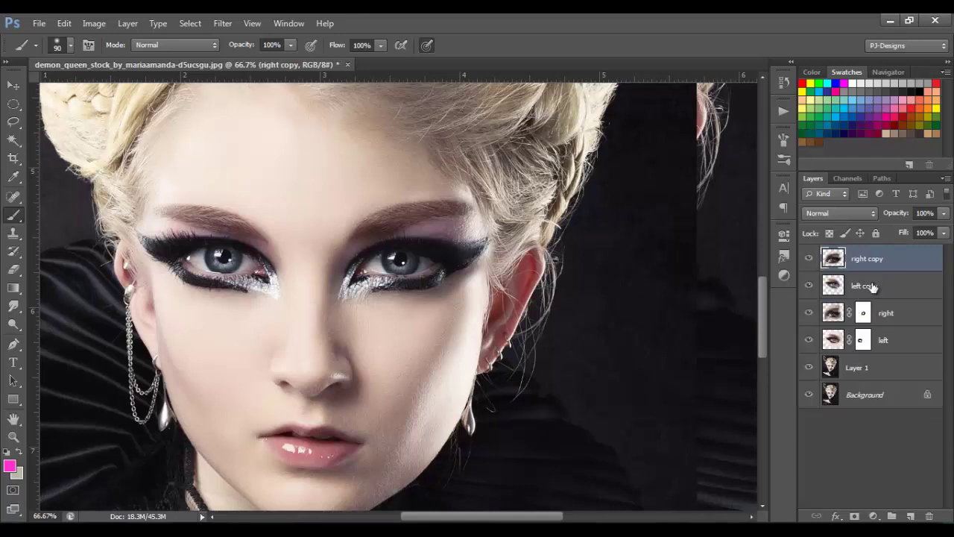
# - Merge the two eye copies into one layer and hide the original "right" and "left" layers
pyautogui.keyDown('shift'); pyautogui.click(873, 286); pyautogui.keyUp('shift')
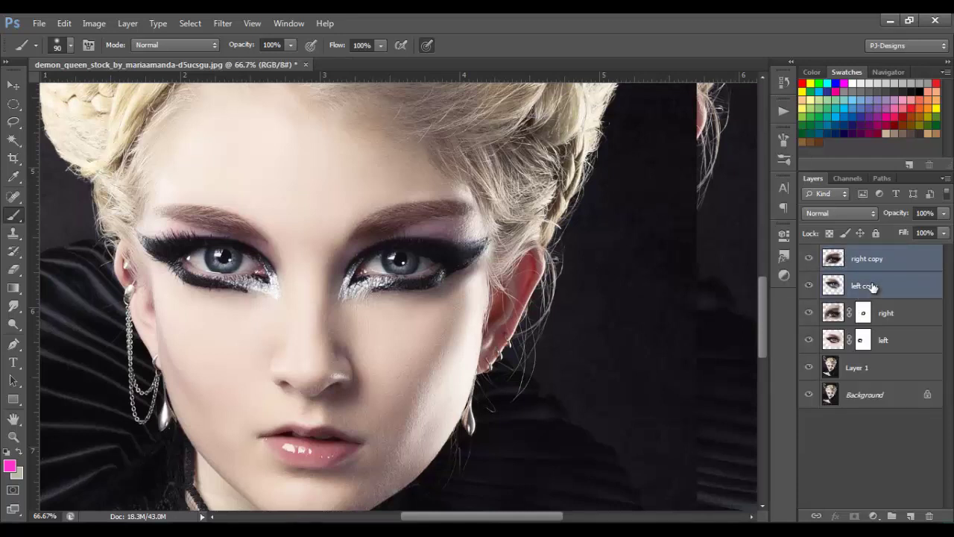
pyautogui.hotkey('ctrl', 'e')
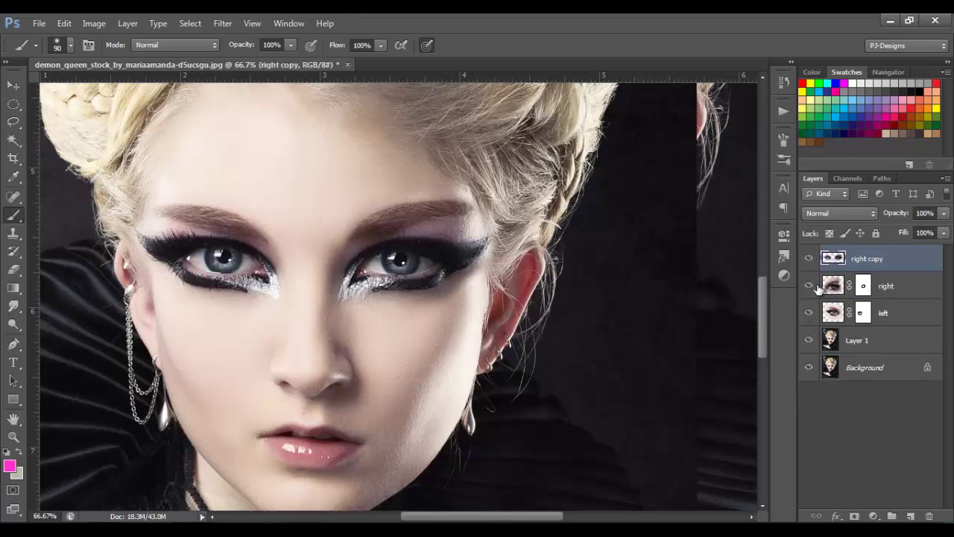
pyautogui.click(809, 286)
pyautogui.click(809, 312)
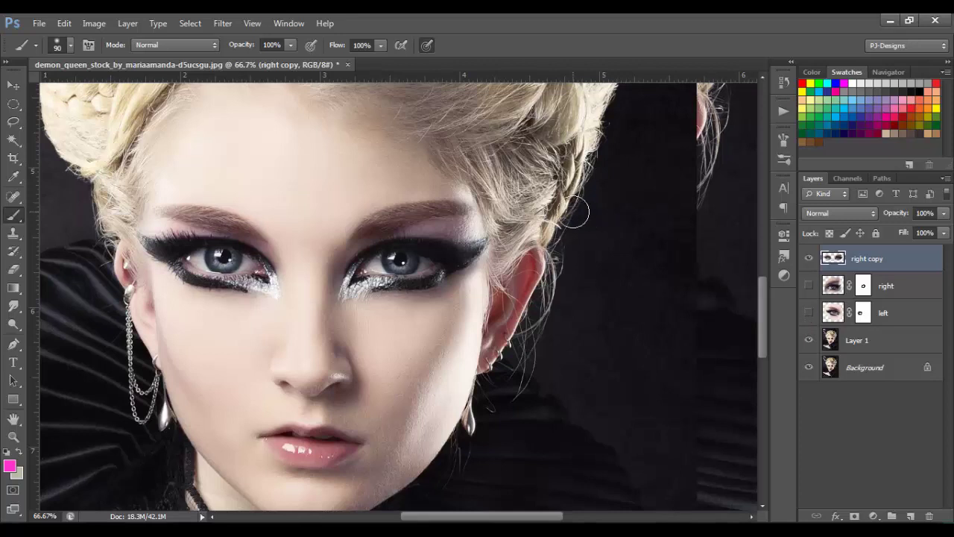
# - Warp the merged "right copy" eye layer, pulling the outer ends of both eyes inward to fit within the face
pyautogui.click(13, 87)
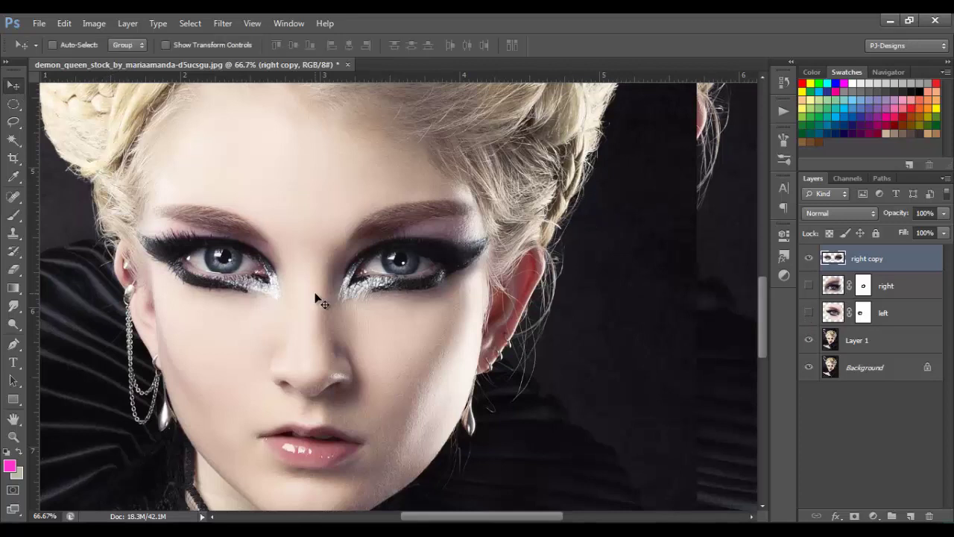
pyautogui.hotkey('ctrl', 't')
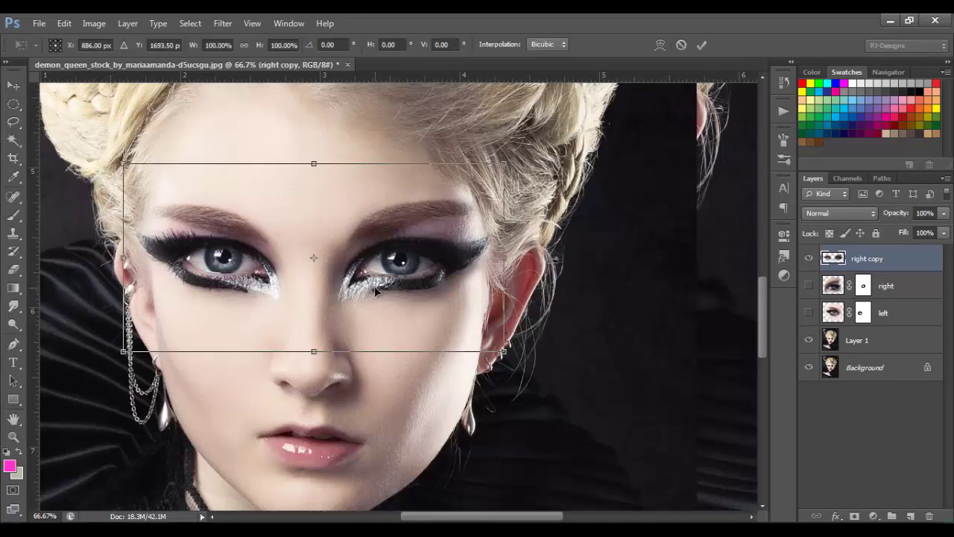
pyautogui.rightClick(374, 286)
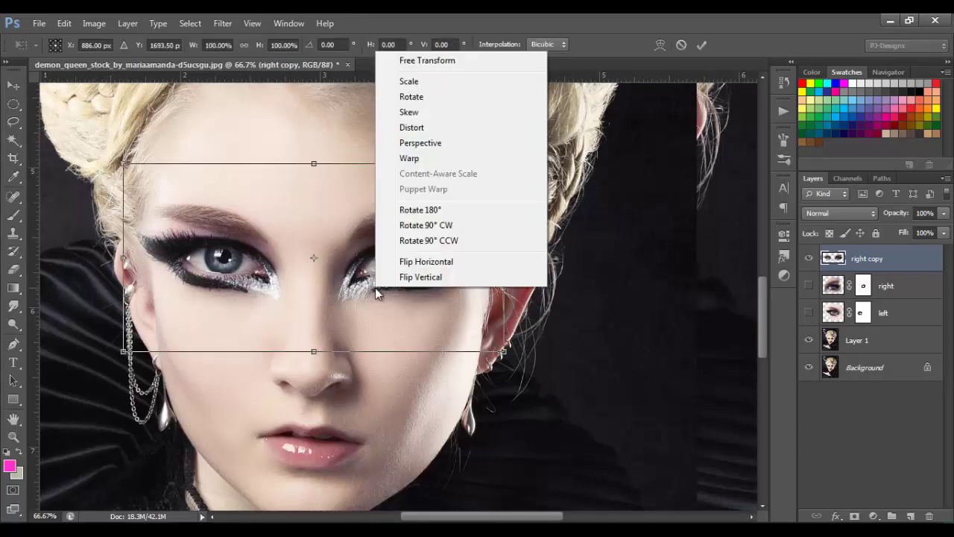
pyautogui.click(409, 159)
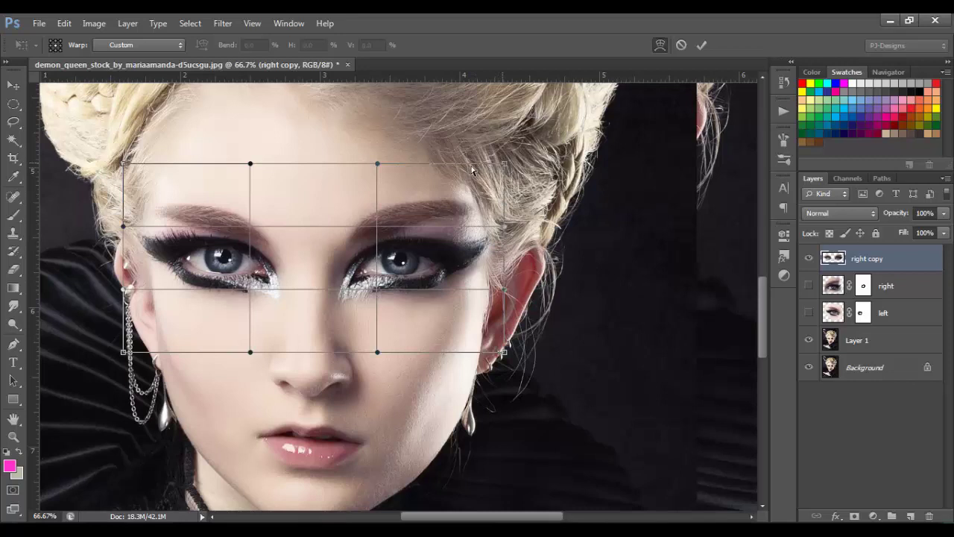
pyautogui.moveTo(472, 171); pyautogui.dragTo(460, 171)
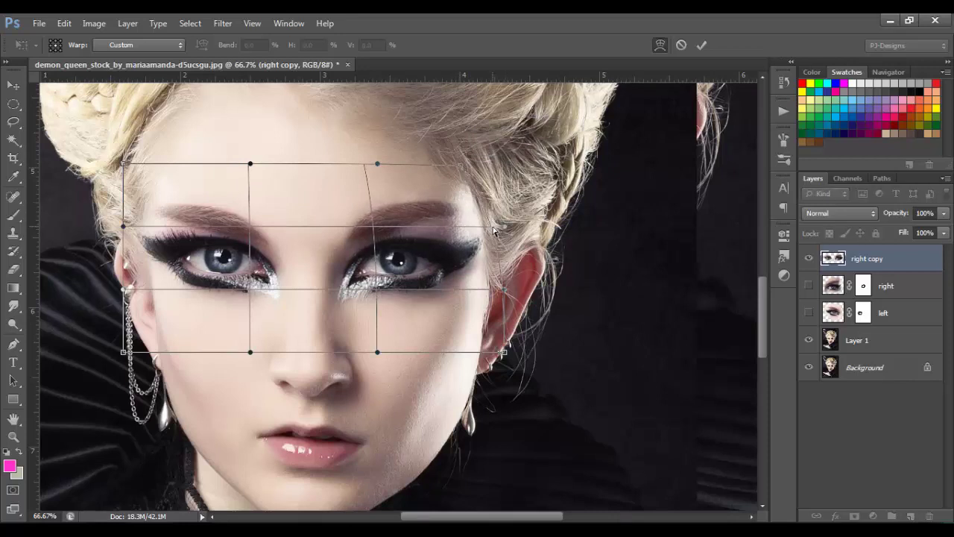
pyautogui.moveTo(491, 230); pyautogui.dragTo(491, 232)
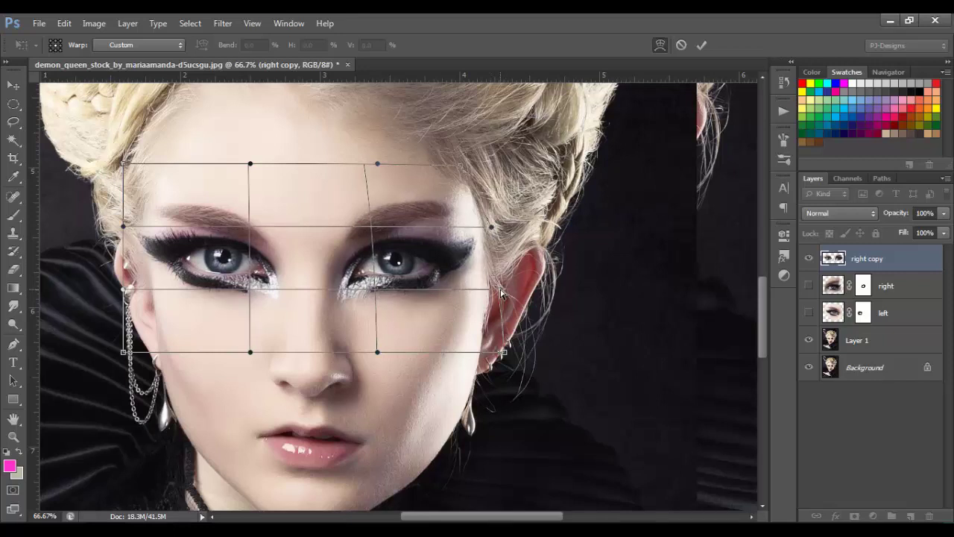
pyautogui.moveTo(123, 165); pyautogui.dragTo(159, 166)
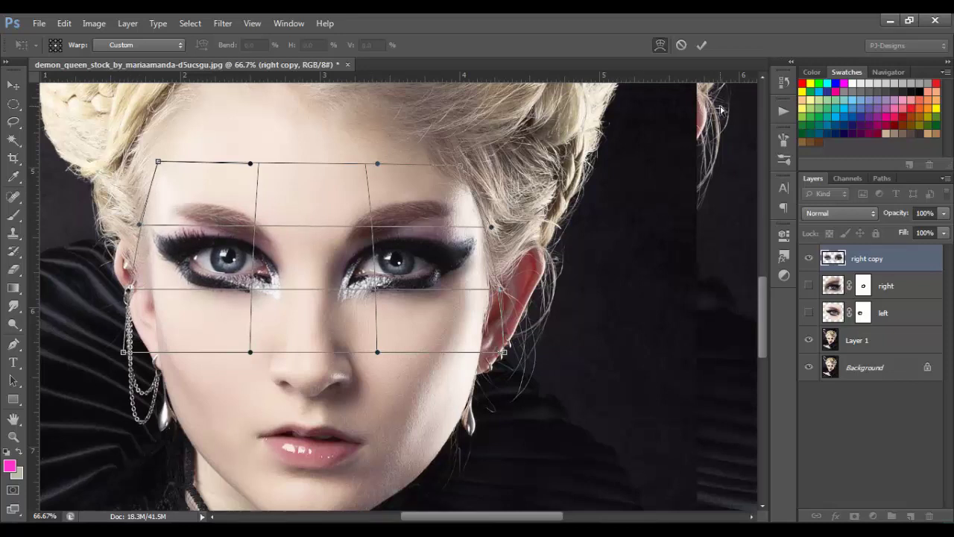
pyautogui.click(705, 46)
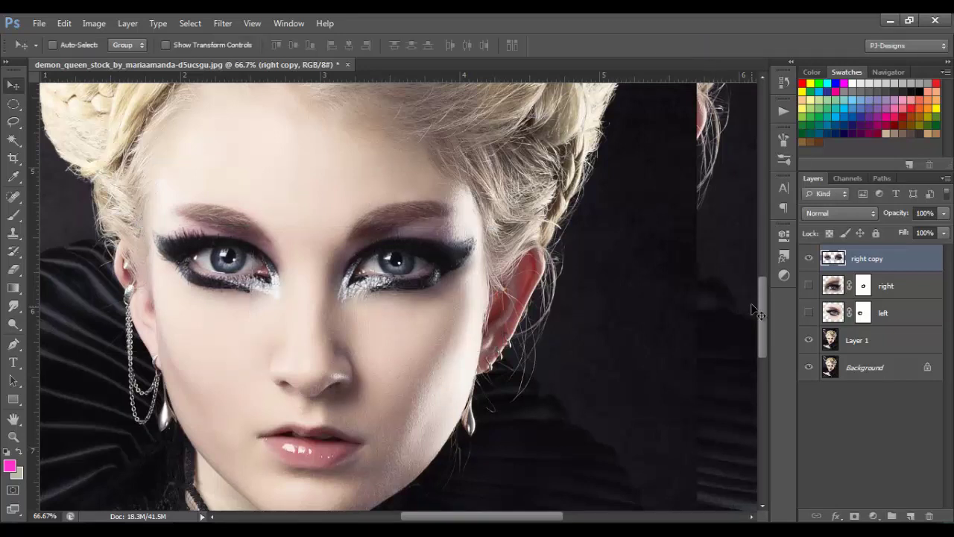
pyautogui.moveTo(763, 300); pyautogui.dragTo(762, 312)
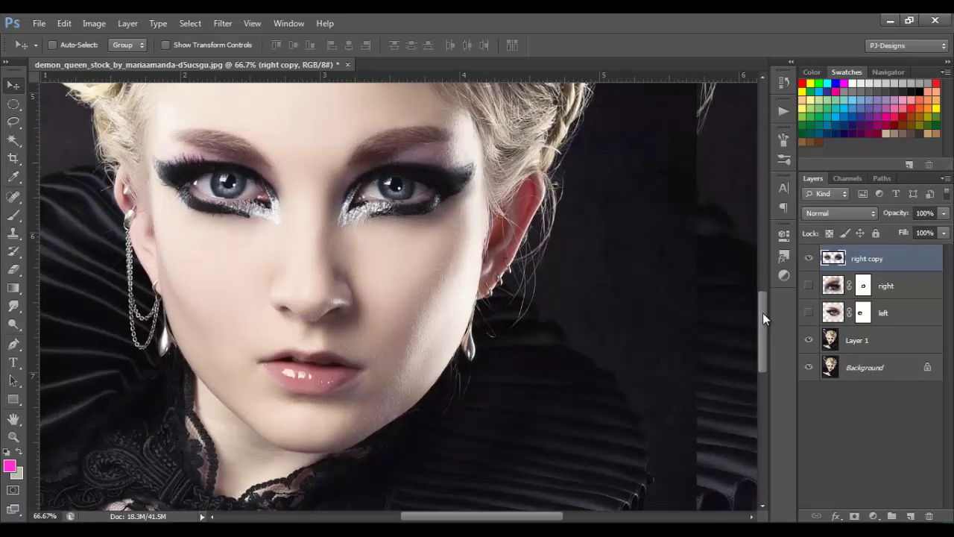
pyautogui.hotkey('ctrl', '[')
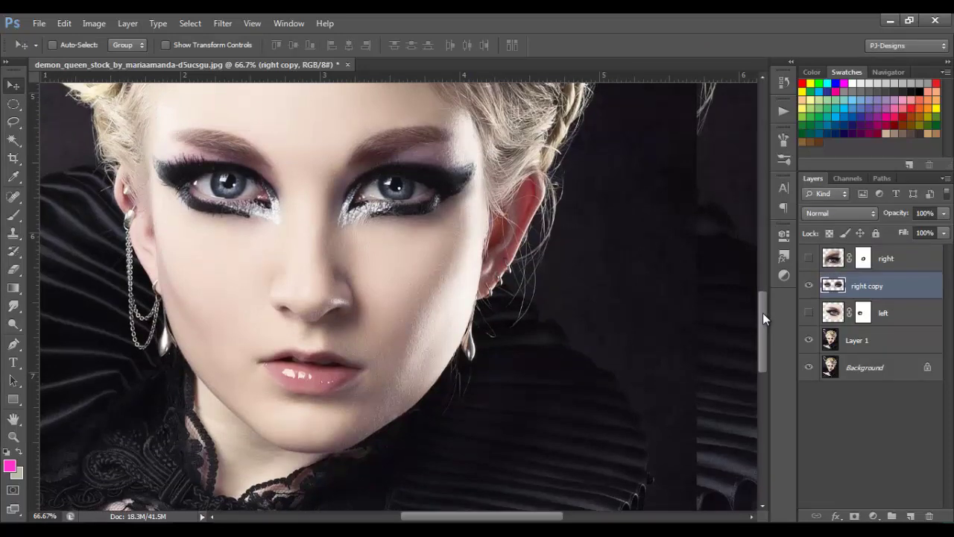
pyautogui.hotkey('ctrl', ']')
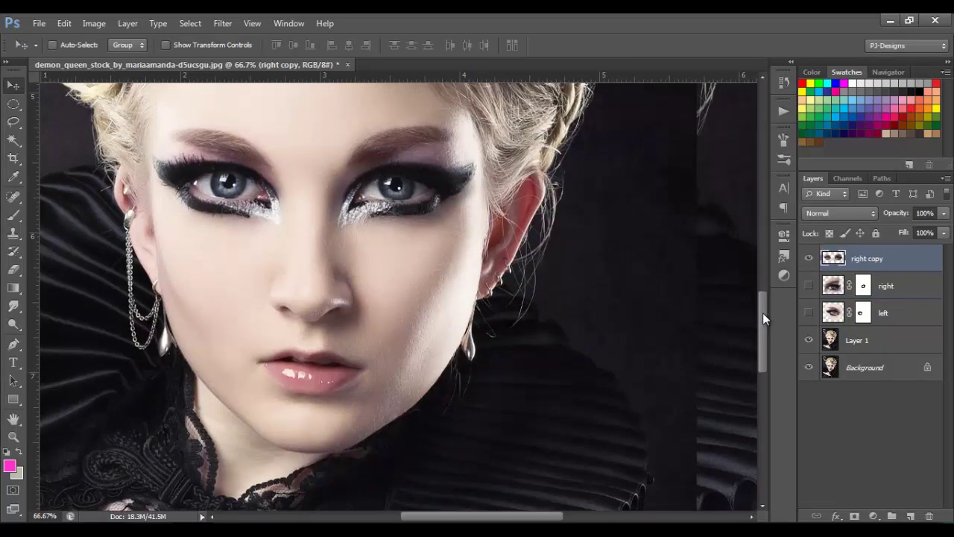
# - Compare the scaled-down face with the original portrait by hiding and reshowing Layer 1
pyautogui.hotkey('ctrl', '-')
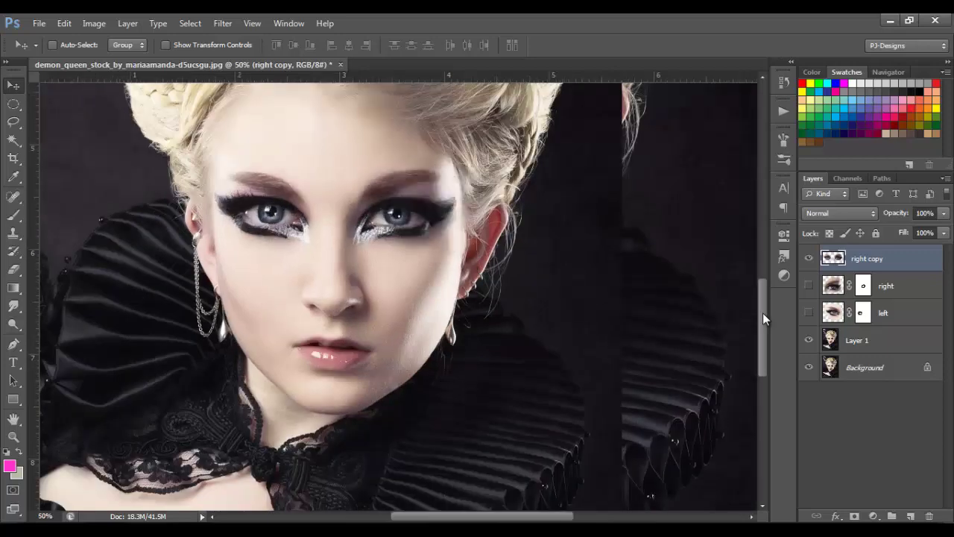
pyautogui.hotkey('ctrl', '-')
pyautogui.moveTo(761, 309); pyautogui.dragTo(765, 284)
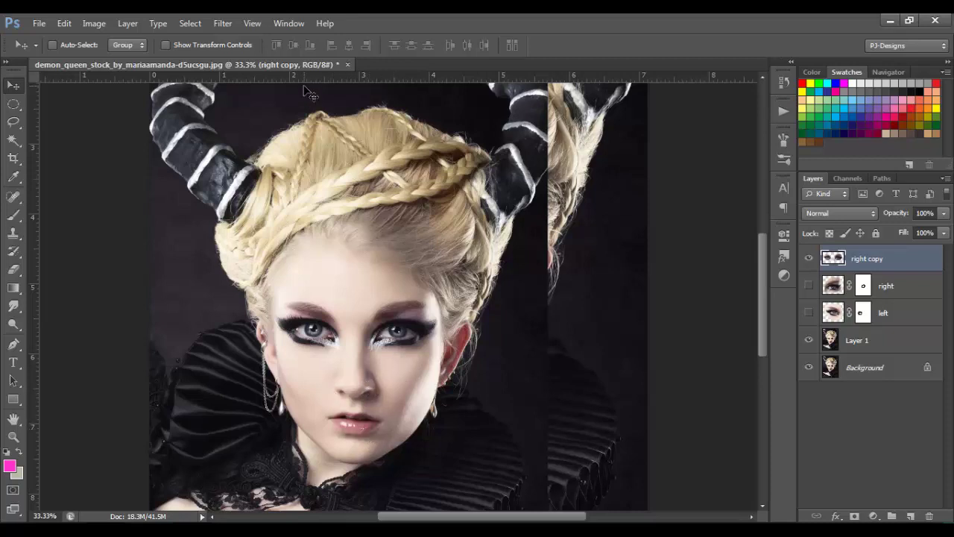
pyautogui.click(867, 345)
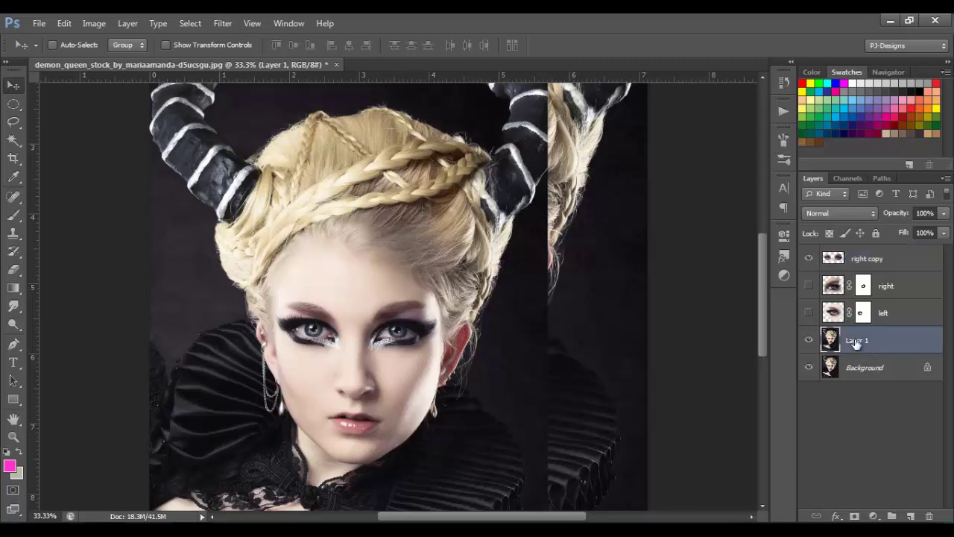
pyautogui.click(809, 340)
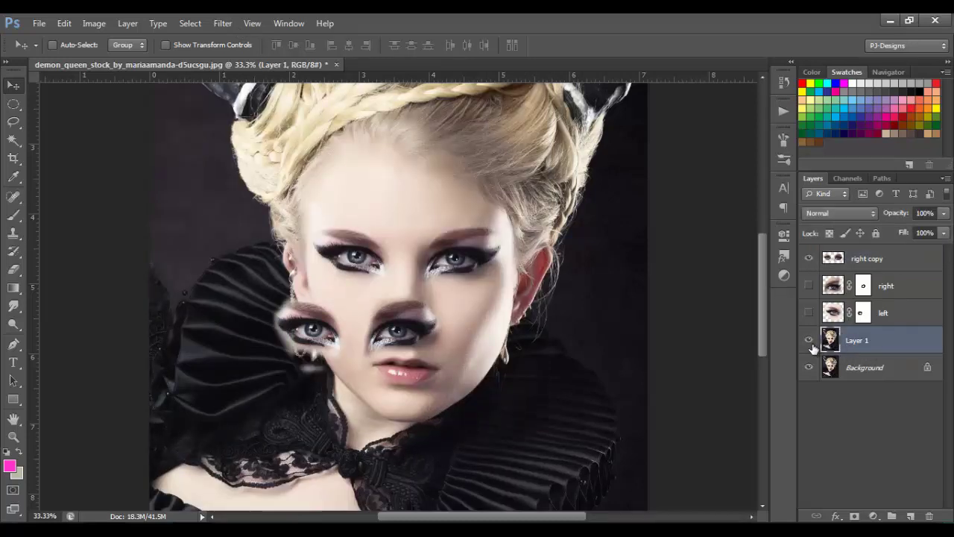
pyautogui.click(810, 341)
pyautogui.click(810, 341)
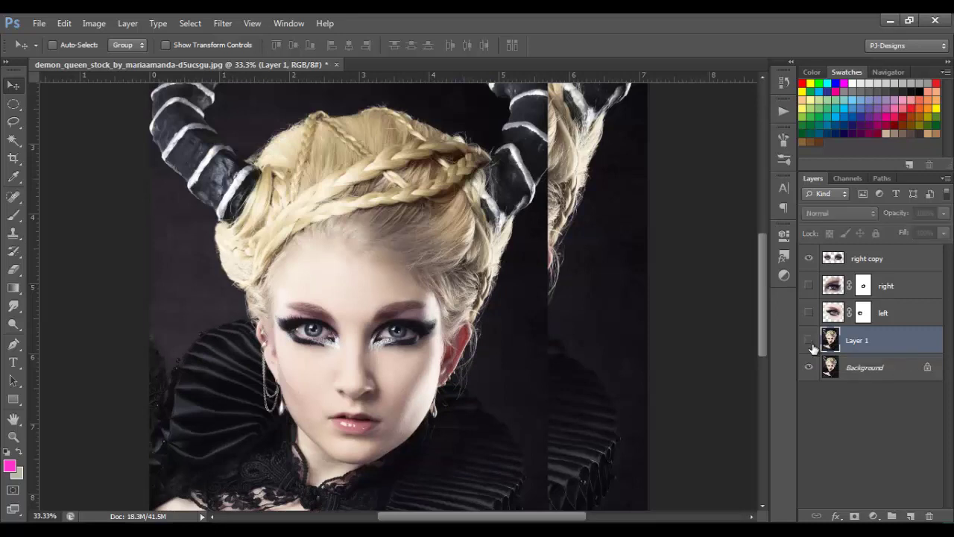
pyautogui.click(810, 342)
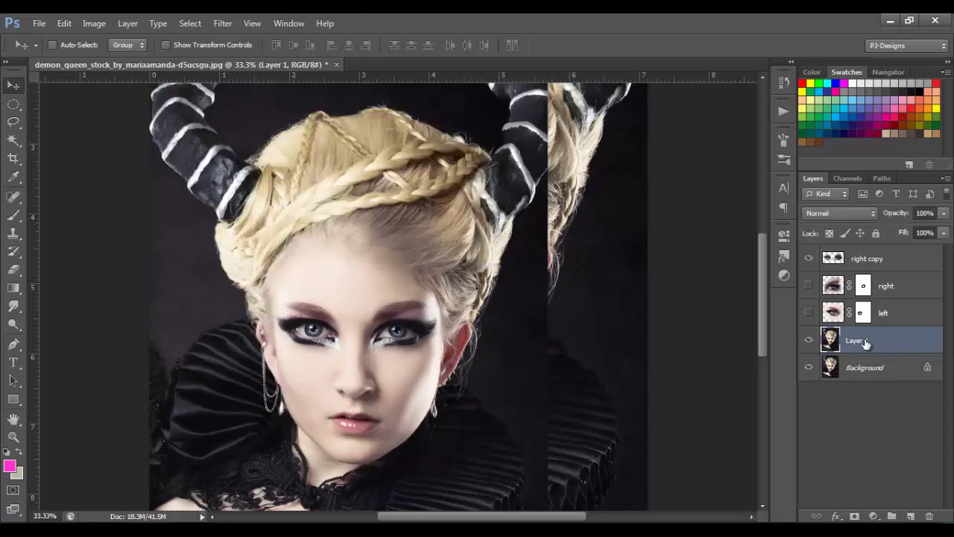
# - Open Layer 1 in the Liquify filter and choose the Forward Warp tool for reshaping the face
pyautogui.click(222, 24)
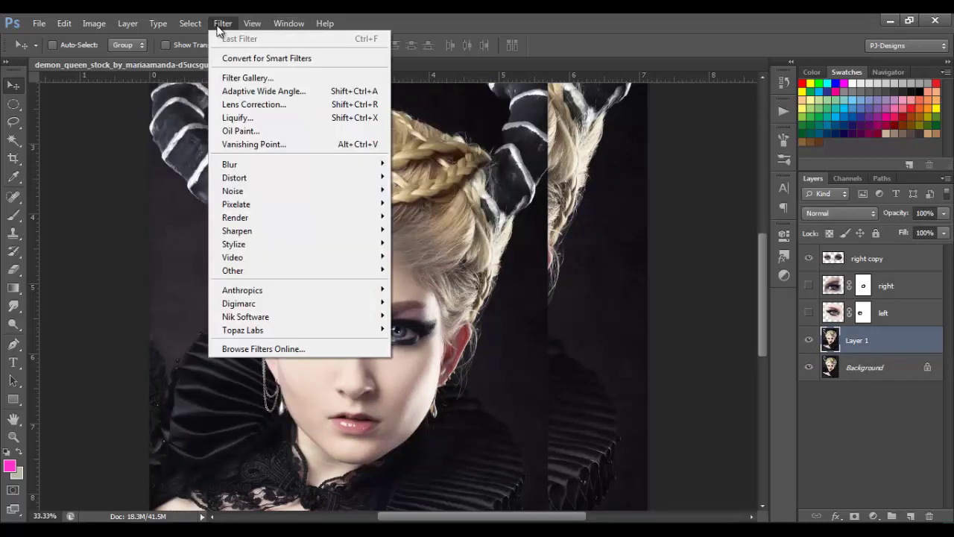
pyautogui.click(233, 118)
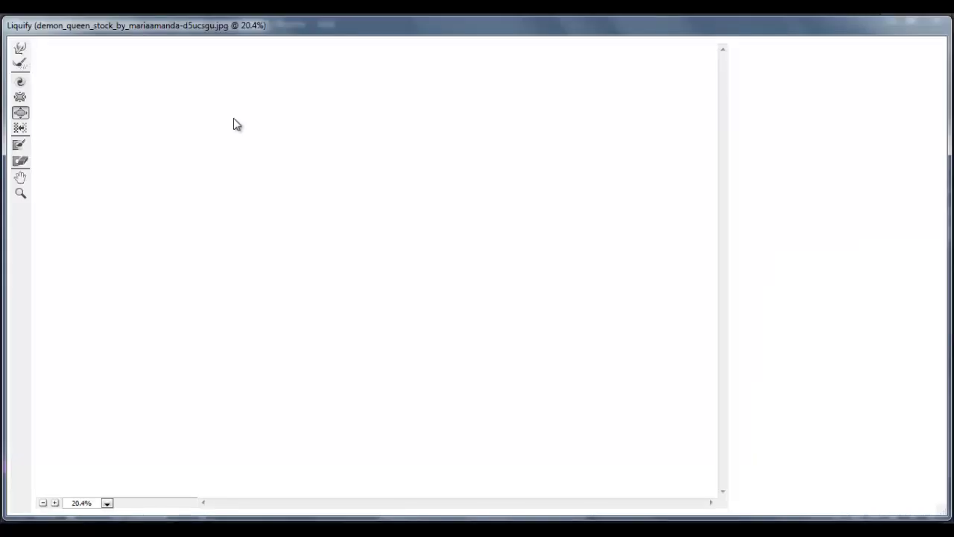
pyautogui.hotkey('ctrl', '+')
pyautogui.hotkey('ctrl', '+')
pyautogui.hotkey('ctrl', '+')
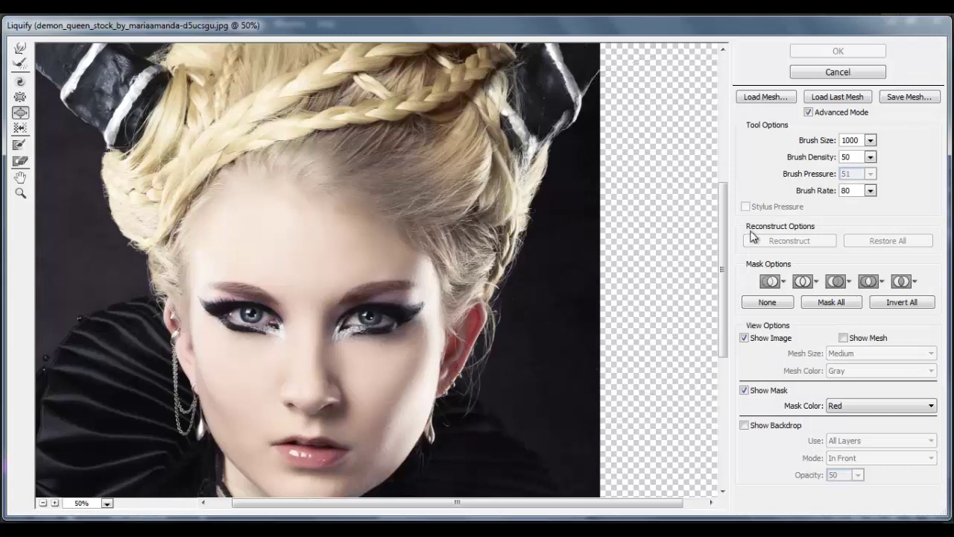
pyautogui.moveTo(725, 225); pyautogui.dragTo(727, 265)
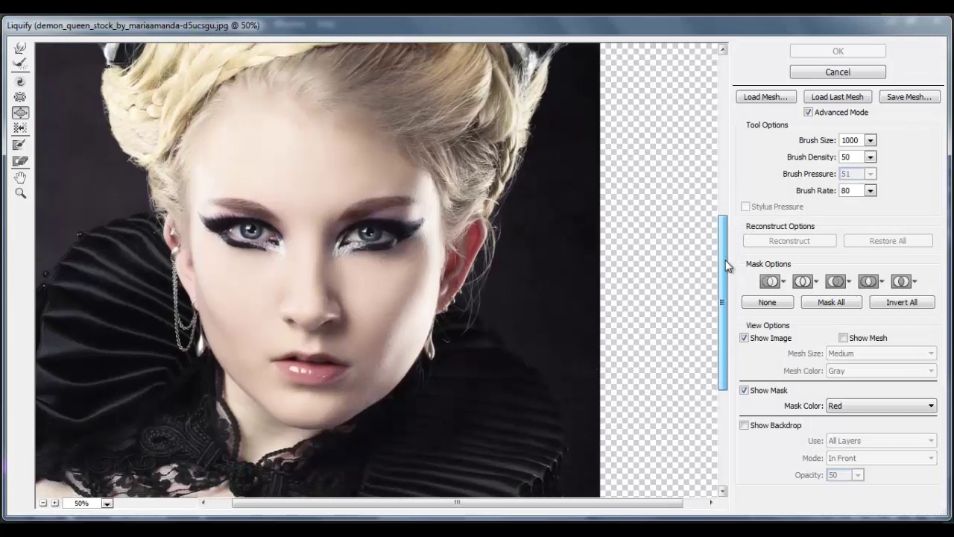
pyautogui.click(273, 192)
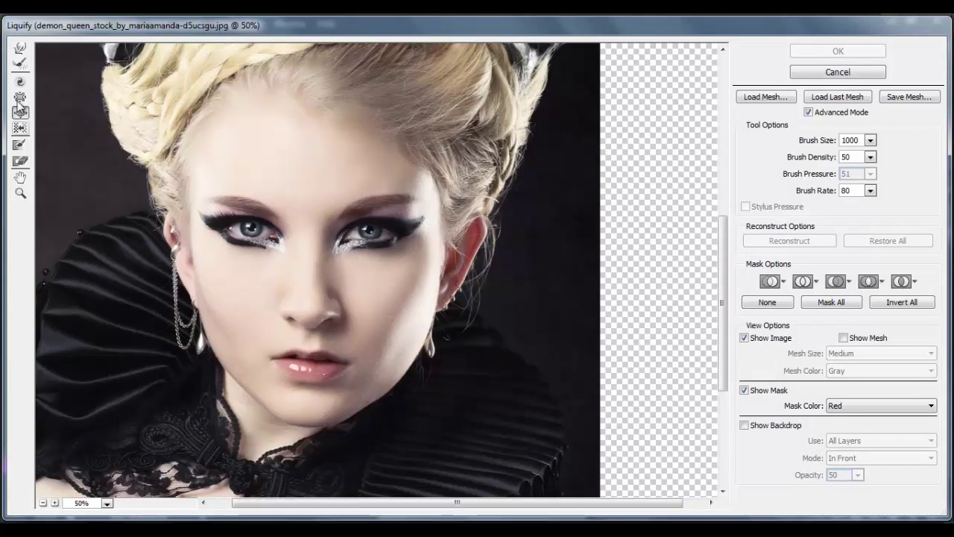
pyautogui.click(19, 50)
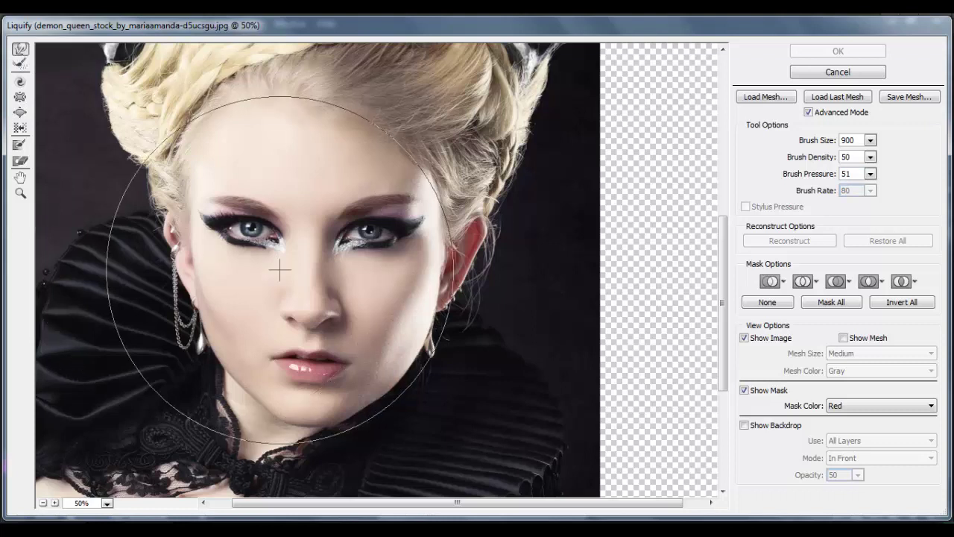
# - Push the sides of the nose inward with a 175 brush, then narrow the corners of the mouth with a 200 brush
pyautogui.press('[')
pyautogui.press('[')
pyautogui.press('[')
pyautogui.press('[')
pyautogui.press('[')
pyautogui.press('[')
pyautogui.press('[')
pyautogui.press(']')
pyautogui.press(']')
pyautogui.press(']')
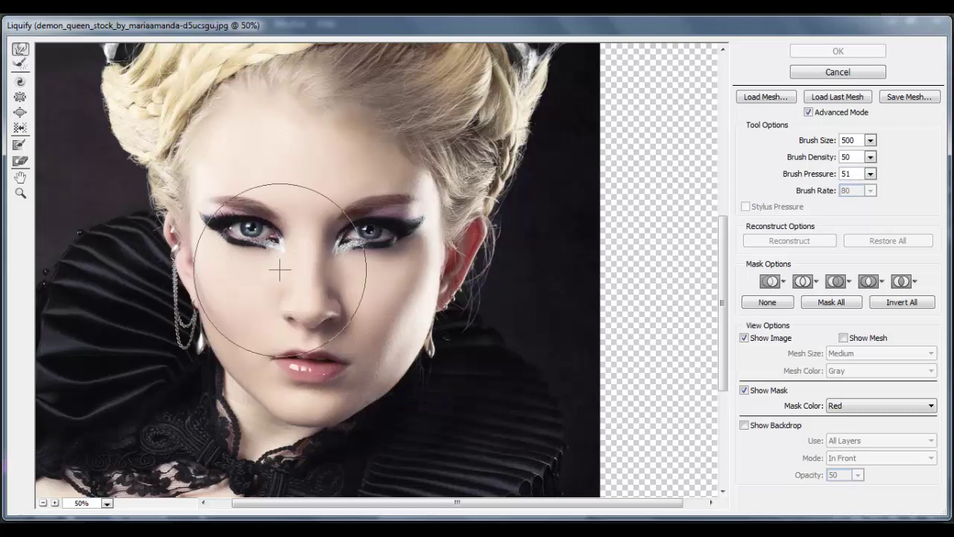
pyautogui.press('[')
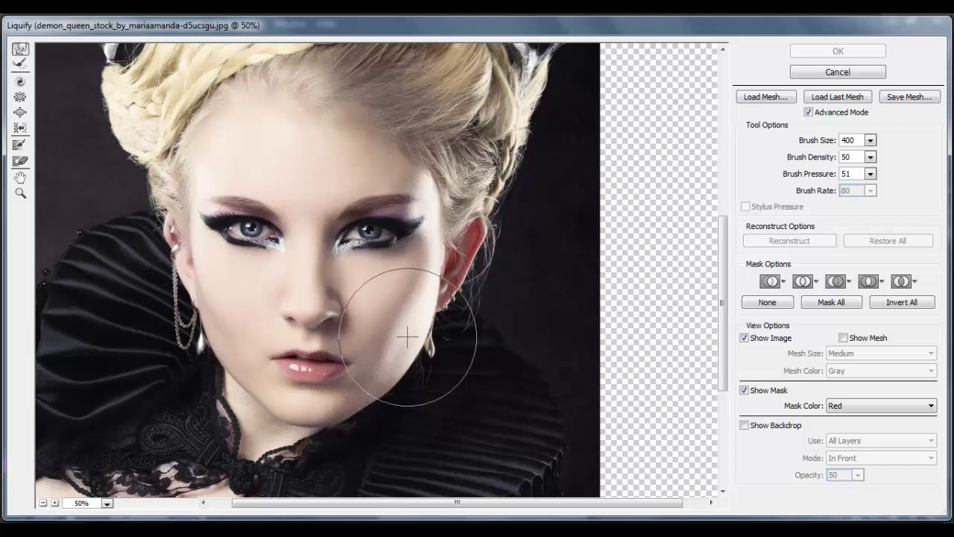
pyautogui.press('[')
pyautogui.press('[')
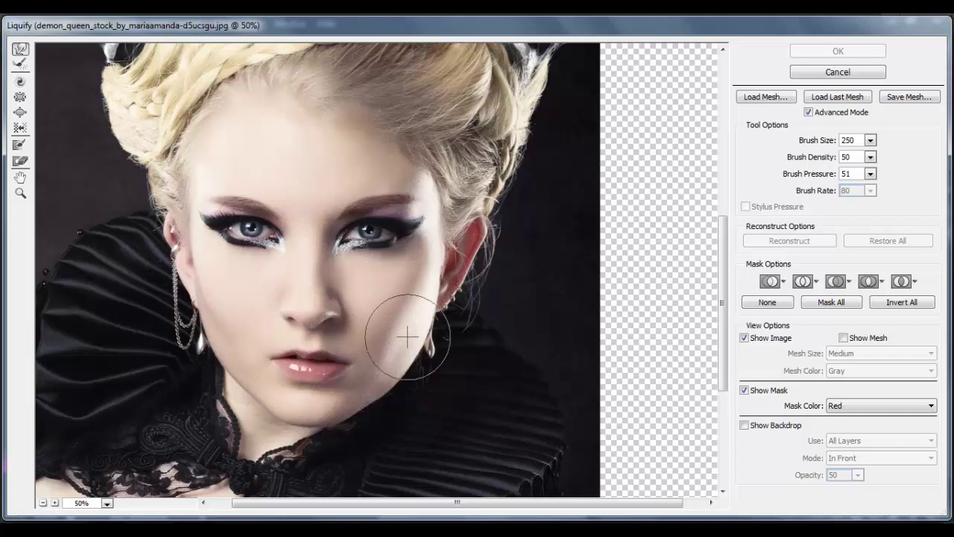
pyautogui.press('[')
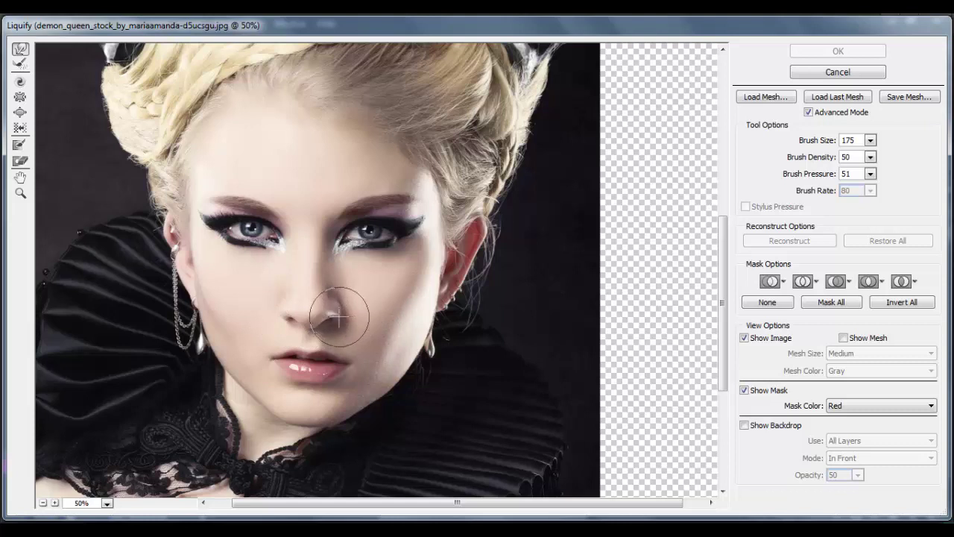
pyautogui.moveTo(322, 305); pyautogui.dragTo(318, 307)
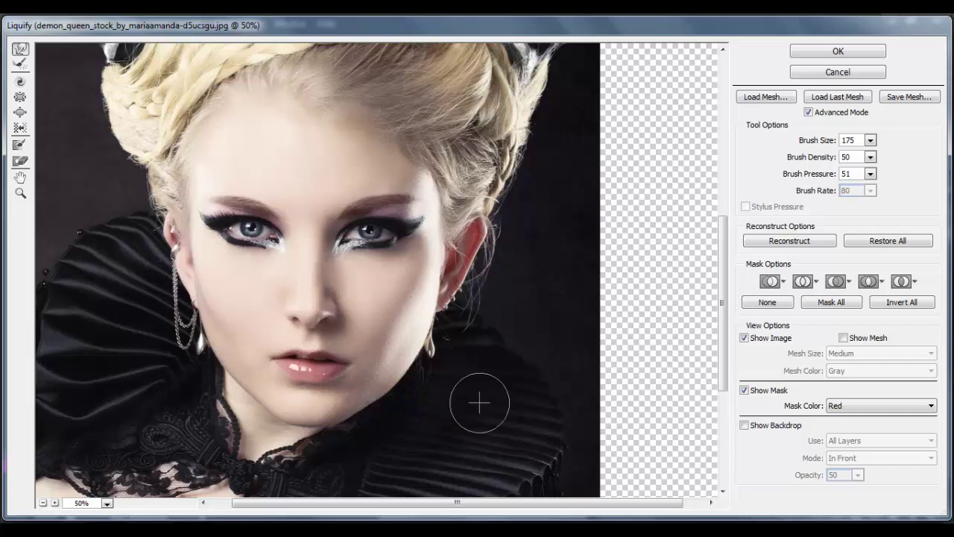
pyautogui.press(']')
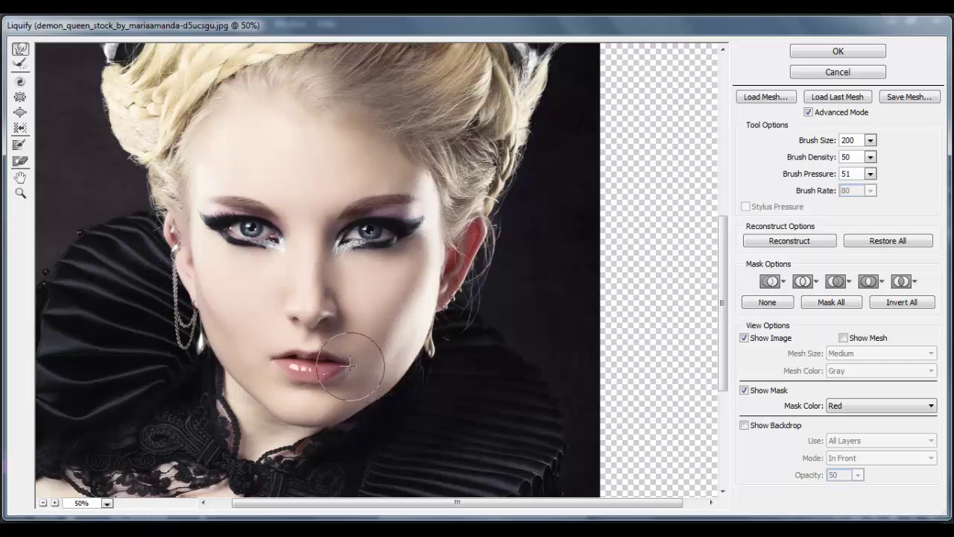
pyautogui.moveTo(350, 363); pyautogui.dragTo(336, 362)
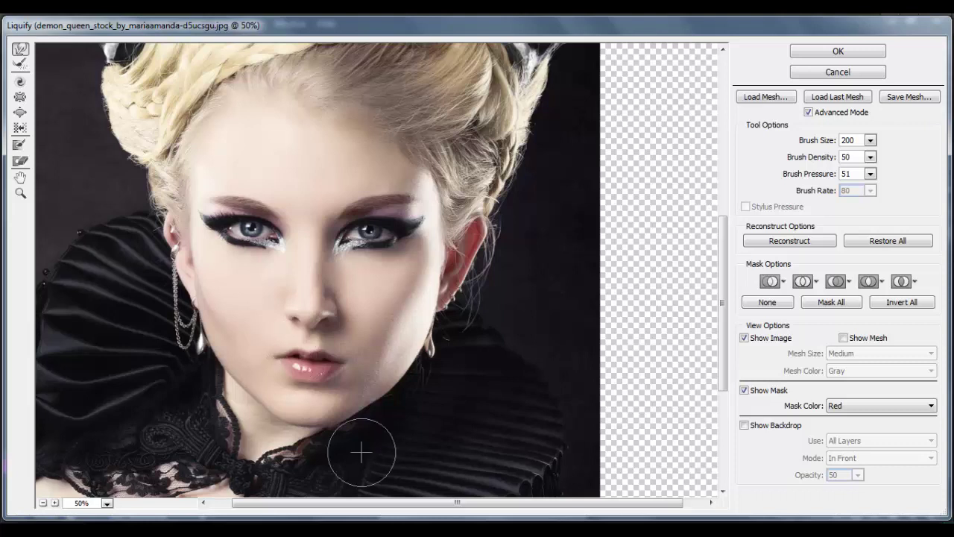
# - Slim the cheek and jawline on the image's right side, pushing the edge inward with brush sizes 300 and 250
pyautogui.press(']')
pyautogui.press(']')
pyautogui.press(']')
pyautogui.press(']')
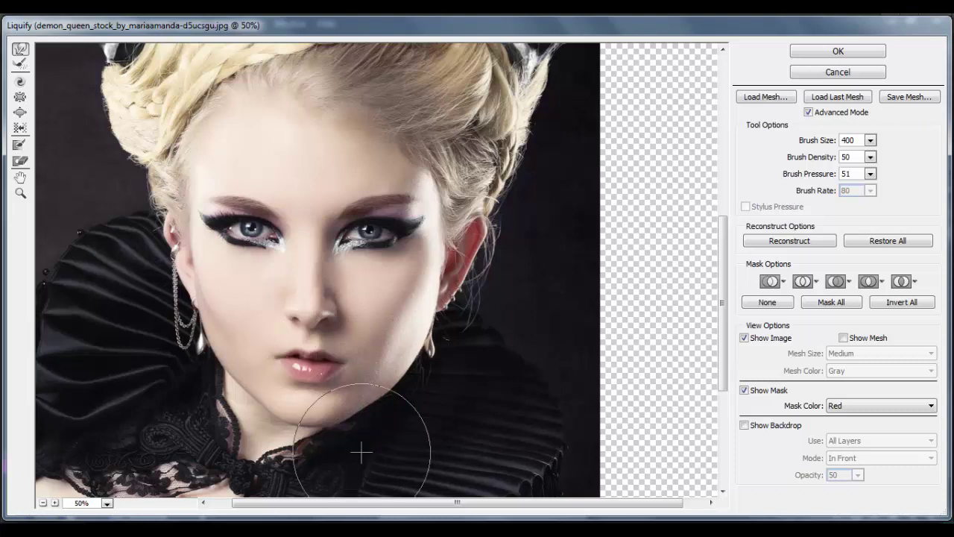
pyautogui.press('[')
pyautogui.press('[')
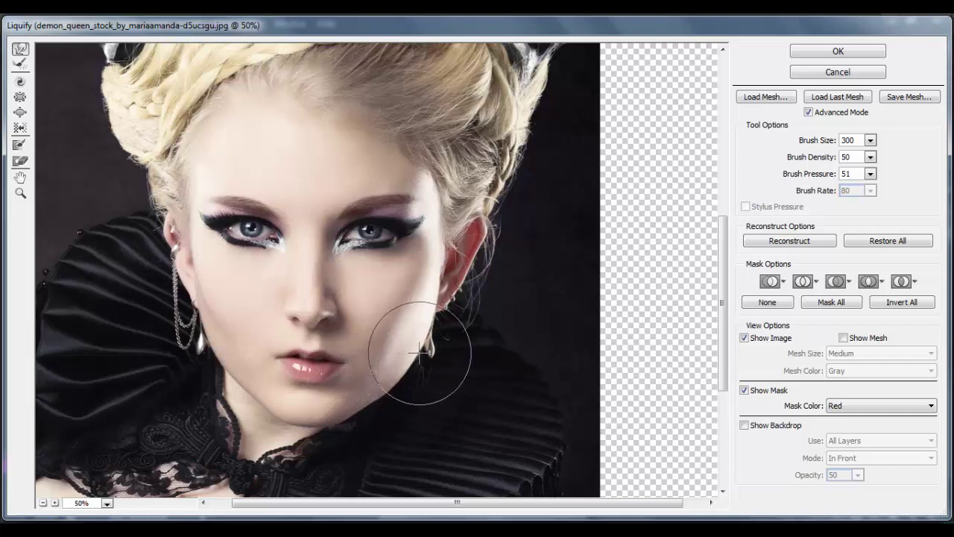
pyautogui.moveTo(418, 355); pyautogui.dragTo(405, 351)
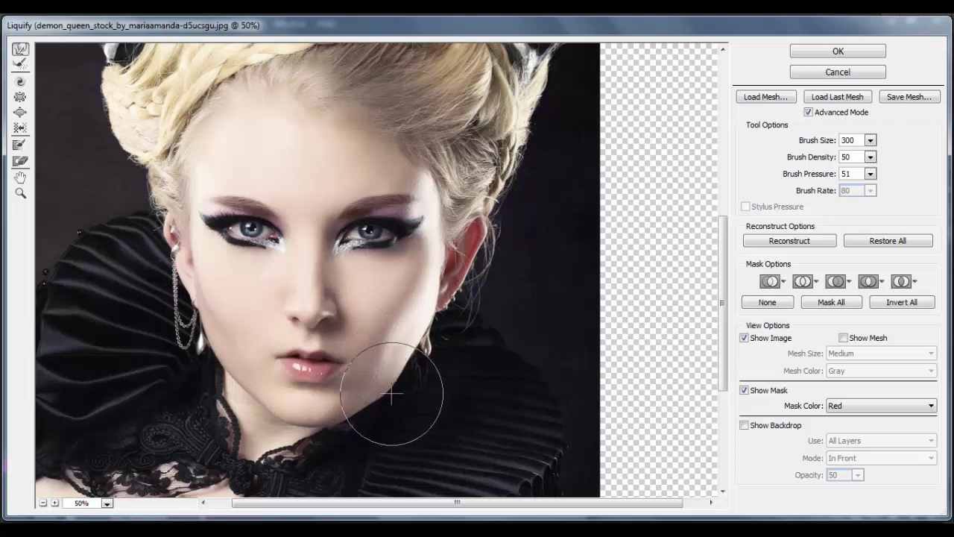
pyautogui.press('[')
pyautogui.moveTo(392, 393)
pyautogui.mouseDown()
pyautogui.moveTo(390, 379)
pyautogui.moveTo(381, 401)
pyautogui.mouseUp()
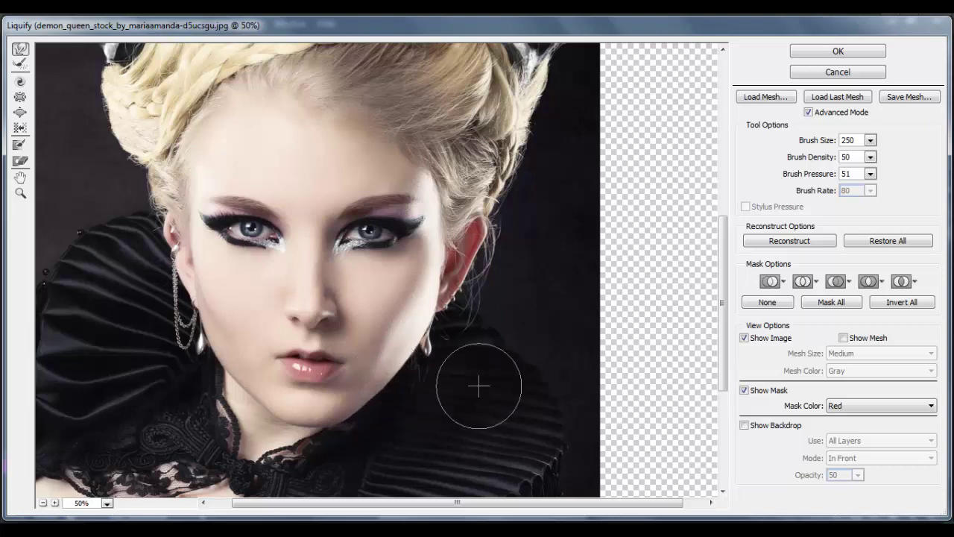
pyautogui.moveTo(481, 383)
pyautogui.mouseDown()
pyautogui.moveTo(420, 334)
pyautogui.moveTo(384, 388)
pyautogui.mouseUp()
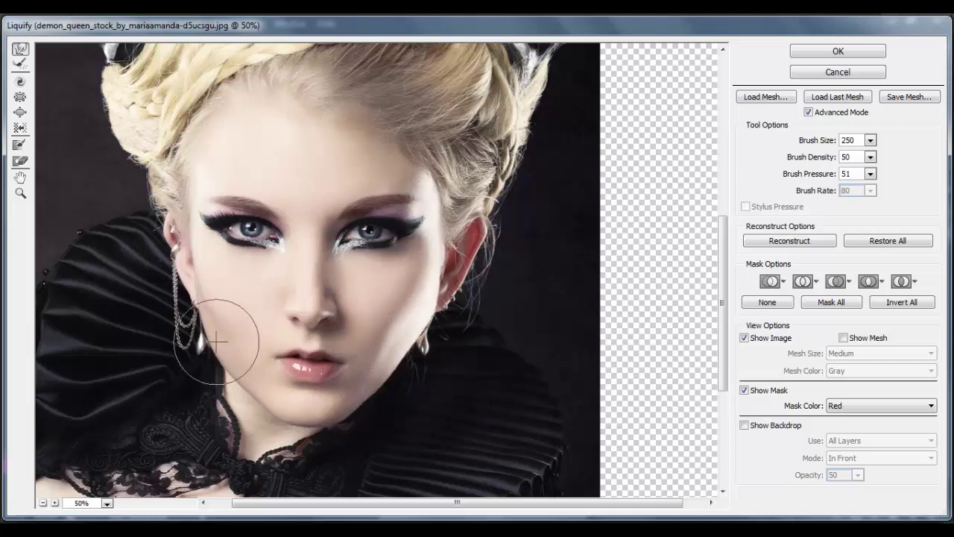
# - Slim the cheek and jaw on the image's left side, then refine the jaw contour with a 200 brush
pyautogui.press(']')
pyautogui.moveTo(215, 340)
pyautogui.mouseDown()
pyautogui.moveTo(214, 333)
pyautogui.moveTo(226, 361)
pyautogui.moveTo(245, 358)
pyautogui.moveTo(241, 368)
pyautogui.mouseUp()
pyautogui.press('[')
pyautogui.press('[')
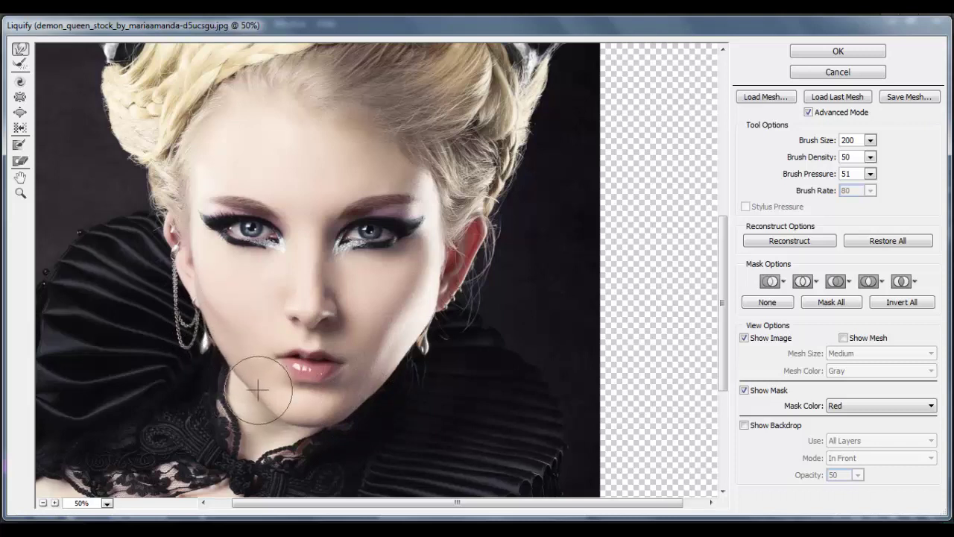
pyautogui.moveTo(347, 410)
pyautogui.mouseDown()
pyautogui.moveTo(340, 404)
pyautogui.moveTo(386, 399)
pyautogui.moveTo(380, 392)
pyautogui.moveTo(400, 380)
pyautogui.moveTo(341, 390)
pyautogui.mouseUp()
pyautogui.moveTo(213, 362); pyautogui.dragTo(210, 349)
# - Smooth the right jawline with a 250 brush, refine the chin and left jaw at size 175, and apply the Liquify changes
pyautogui.press(']')
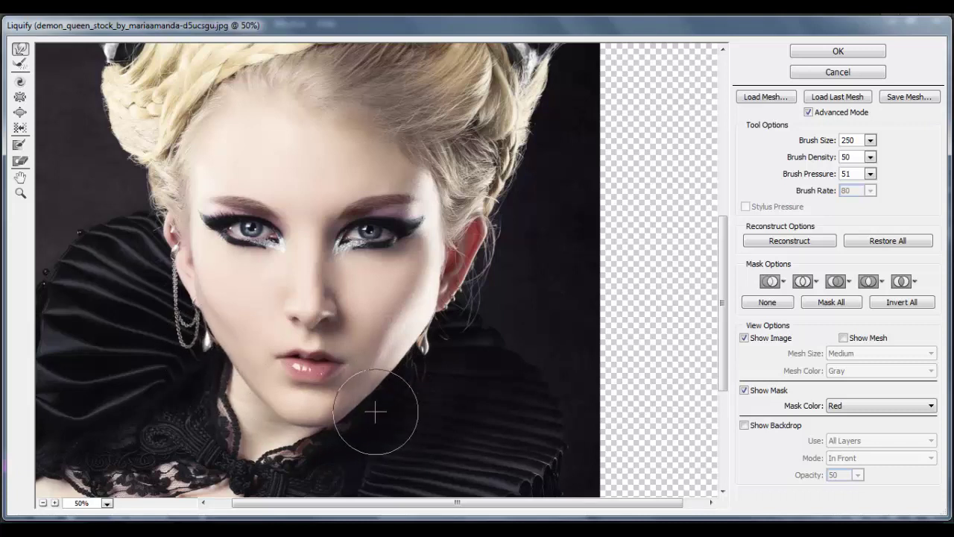
pyautogui.moveTo(366, 411)
pyautogui.mouseDown()
pyautogui.moveTo(364, 402)
pyautogui.moveTo(335, 426)
pyautogui.moveTo(379, 404)
pyautogui.moveTo(401, 377)
pyautogui.mouseUp()
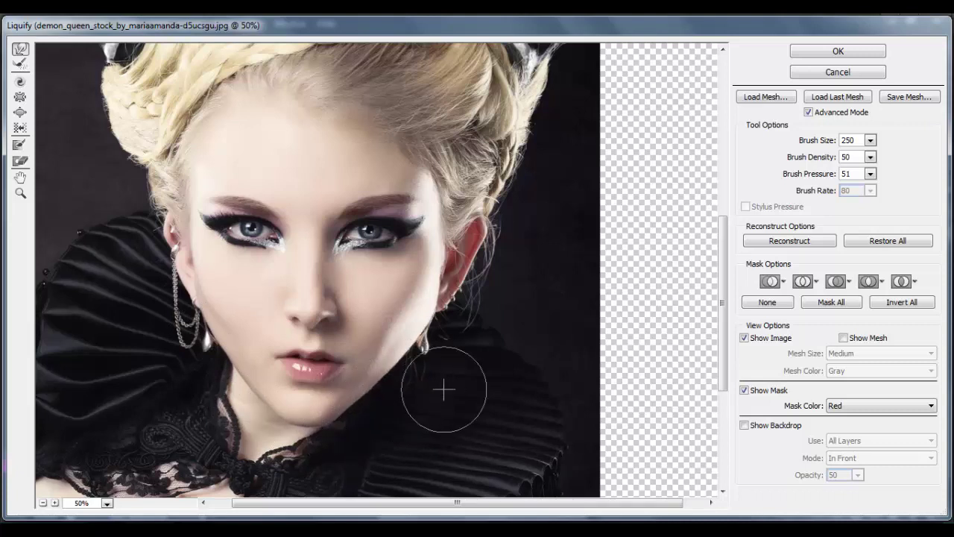
pyautogui.press('[')
pyautogui.press('[')
pyautogui.press('[')
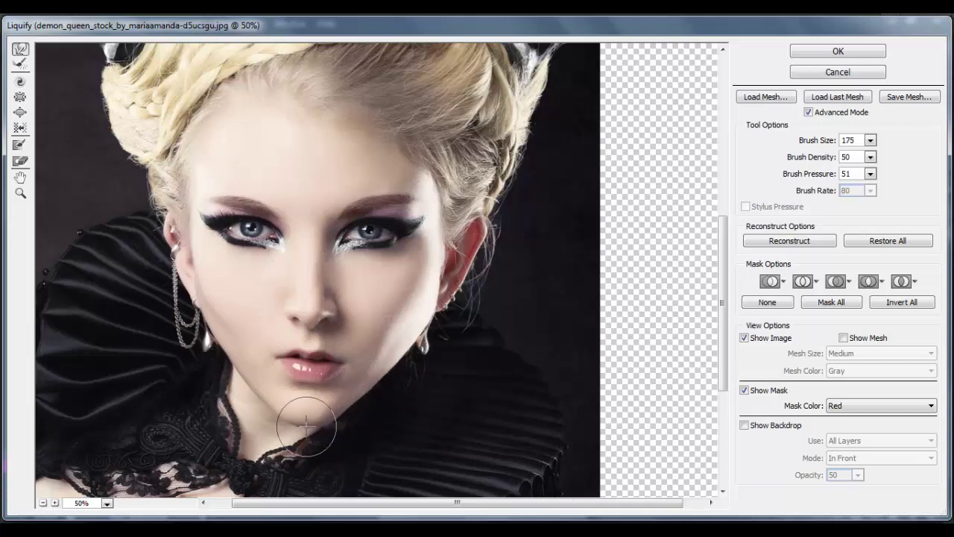
pyautogui.moveTo(332, 424)
pyautogui.mouseDown()
pyautogui.moveTo(365, 409)
pyautogui.moveTo(366, 440)
pyautogui.mouseUp()
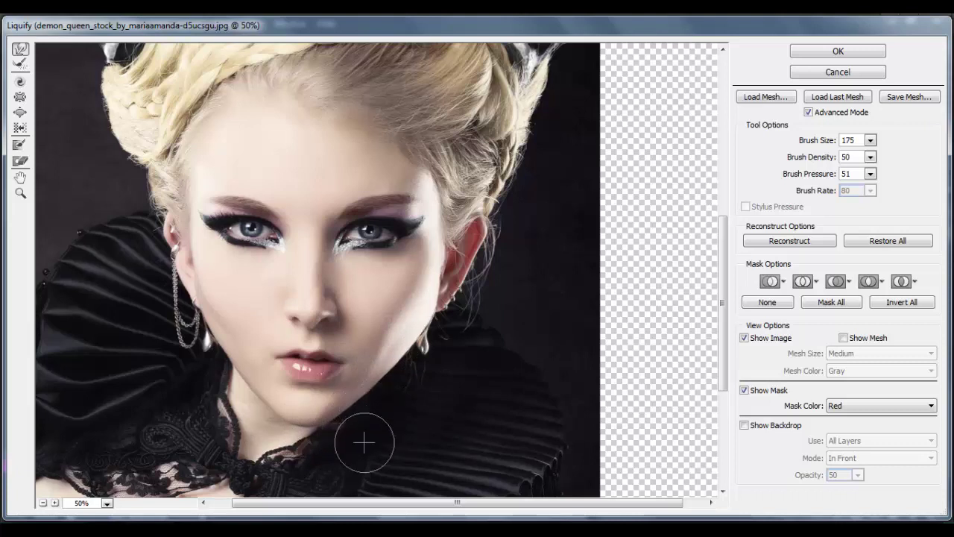
pyautogui.moveTo(231, 385); pyautogui.dragTo(241, 379)
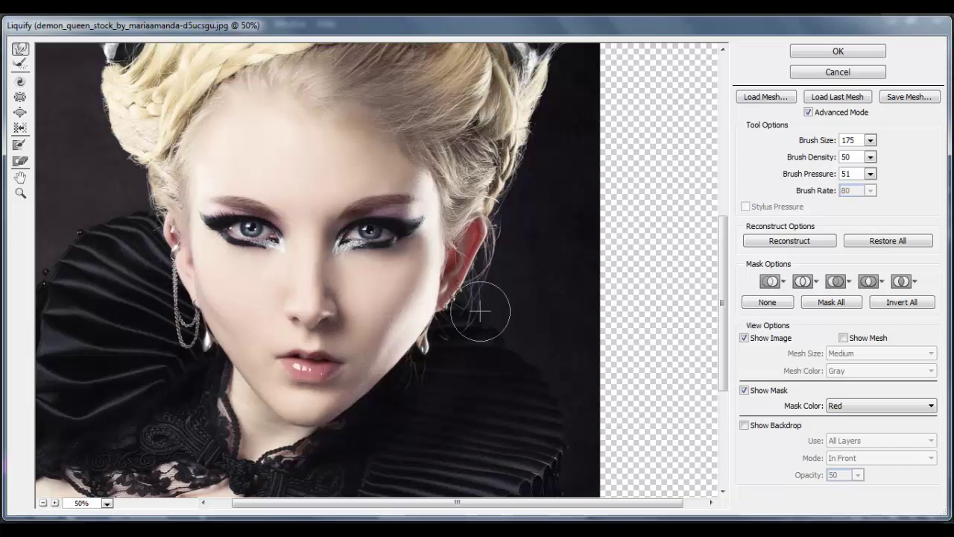
pyautogui.click(848, 51)
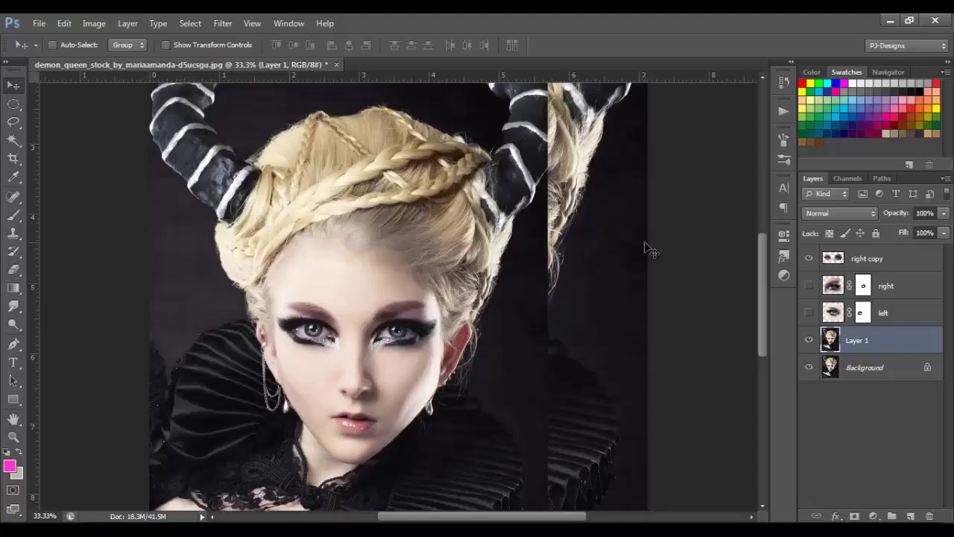
# - Crop the canvas to the scaled-down portrait, cutting off the original image that extends above it and past its right edge
pyautogui.scroll(-3, 646, 247)
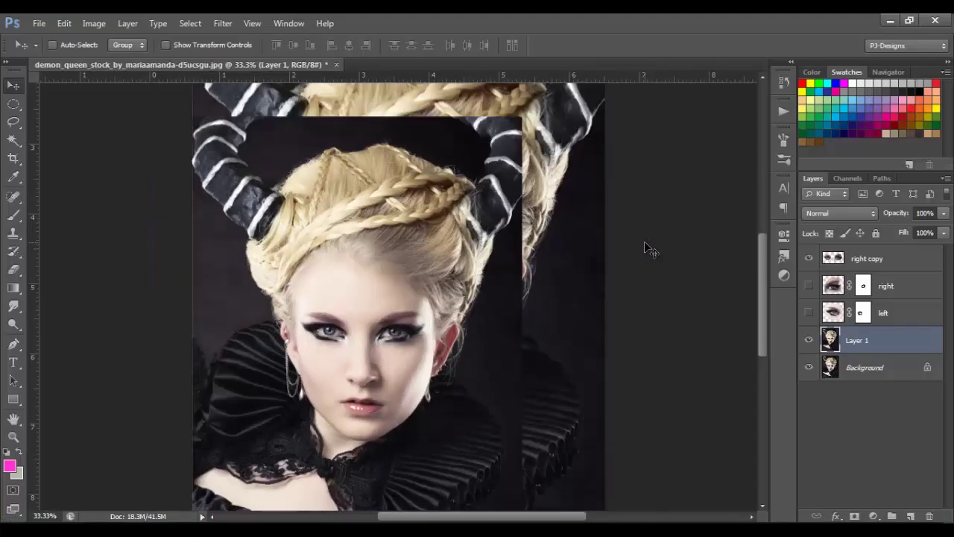
pyautogui.click(14, 158)
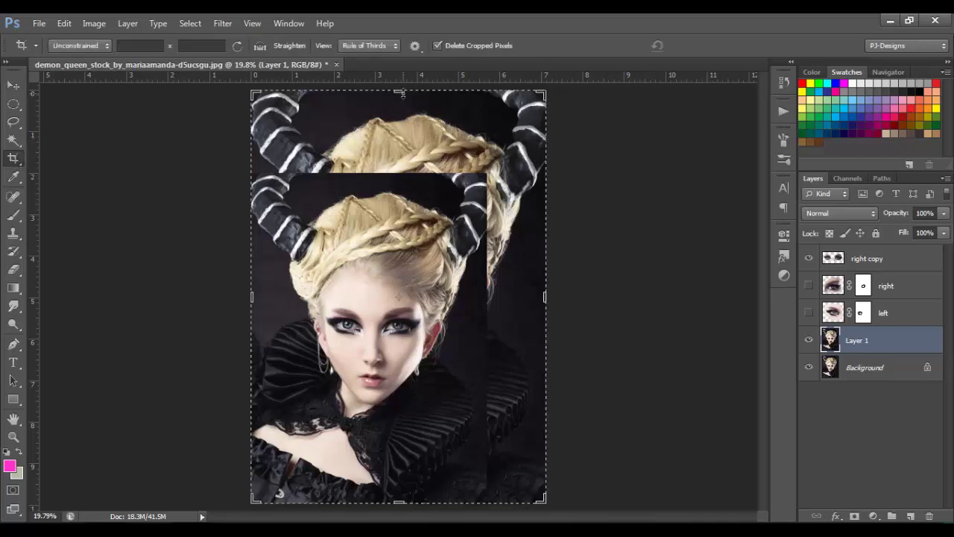
pyautogui.moveTo(403, 99); pyautogui.dragTo(400, 134)
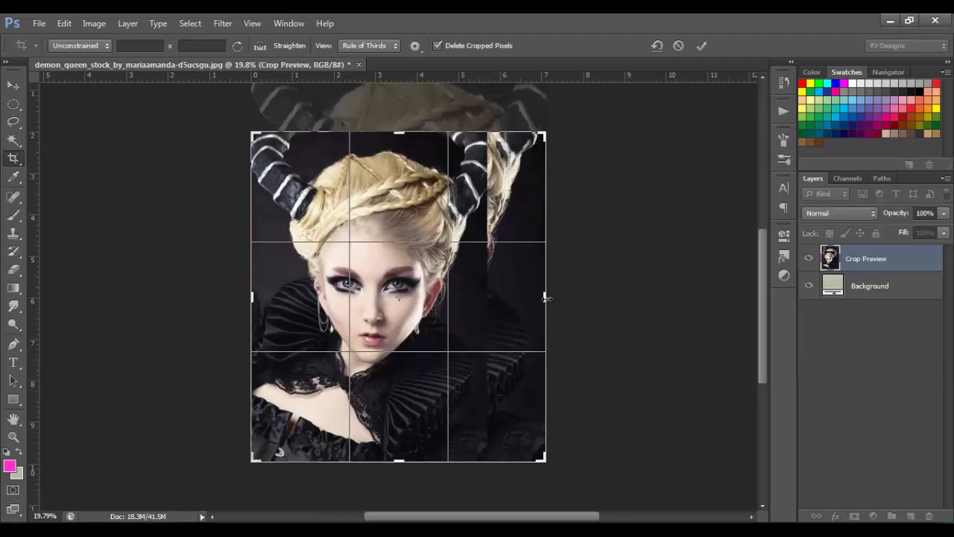
pyautogui.moveTo(544, 297); pyautogui.dragTo(517, 302)
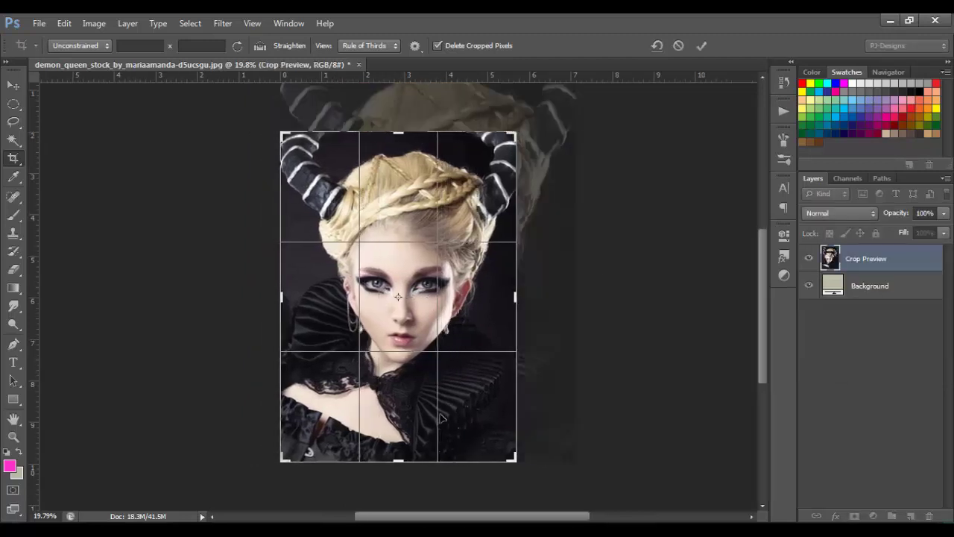
pyautogui.press('Return')
pyautogui.press('v')
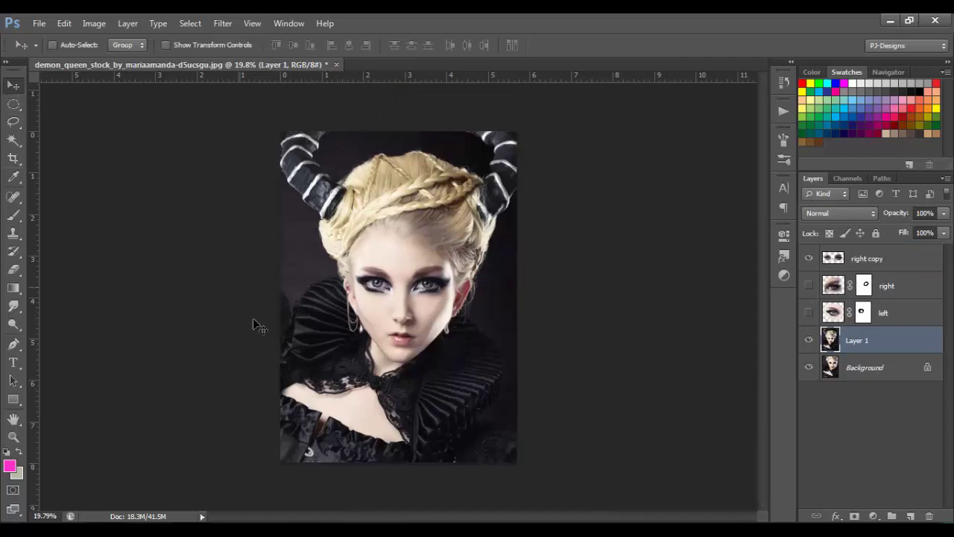
# - Create a new empty layer above "right copy" and set the foreground colour to RGB Green
pyautogui.hotkey('ctrl', '0')
pyautogui.hotkey('ctrl', '+')
pyautogui.hotkey('ctrl', '+')
pyautogui.hotkey('ctrl', '+')
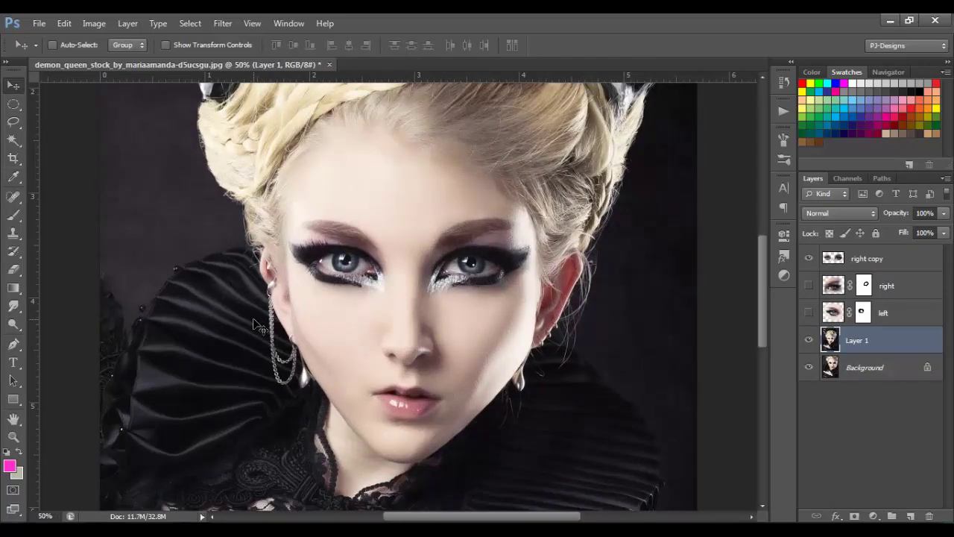
pyautogui.click(923, 266)
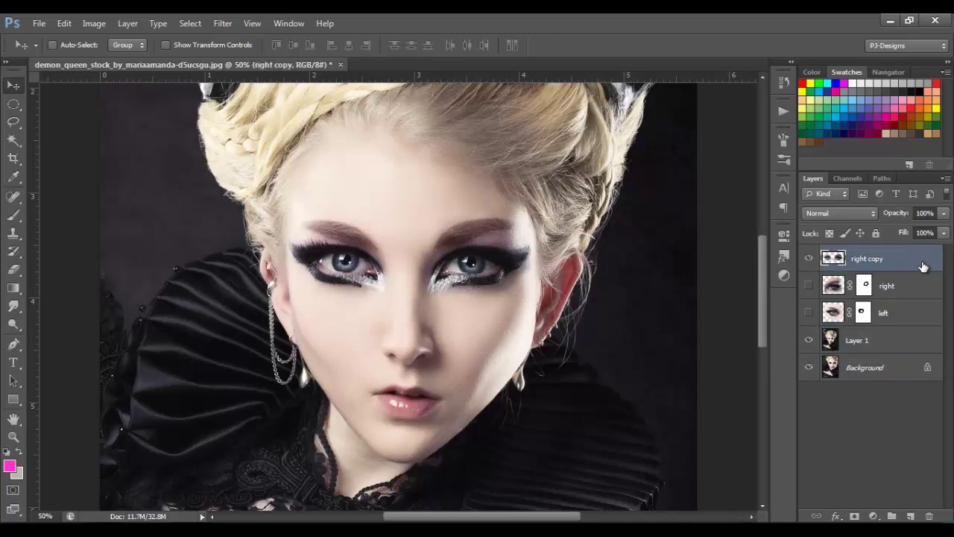
pyautogui.click(911, 516)
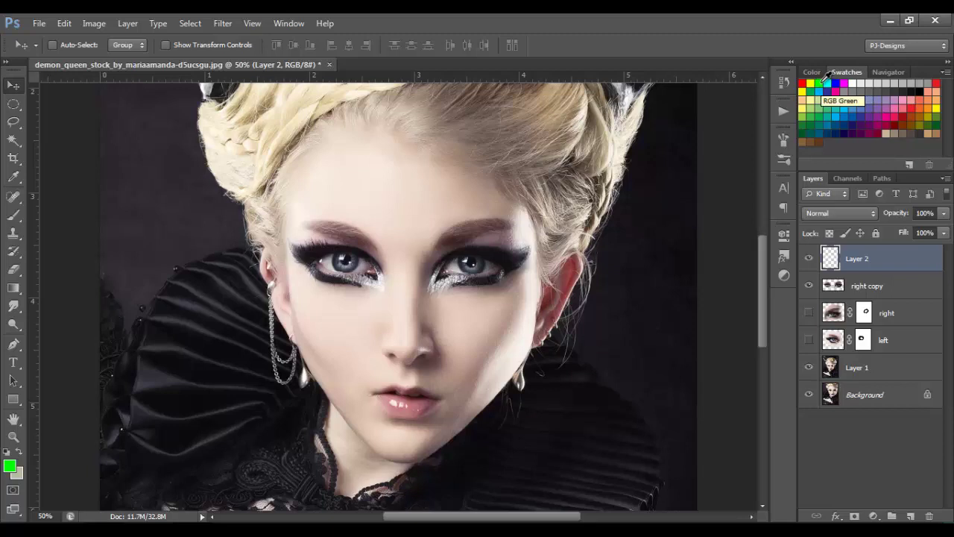
# - Activate the Brush tool and set Layer 2's blend mode to Color
pyautogui.click(13, 215)
pyautogui.hotkey('ctrl', '+')
pyautogui.hotkey('ctrl', '+')
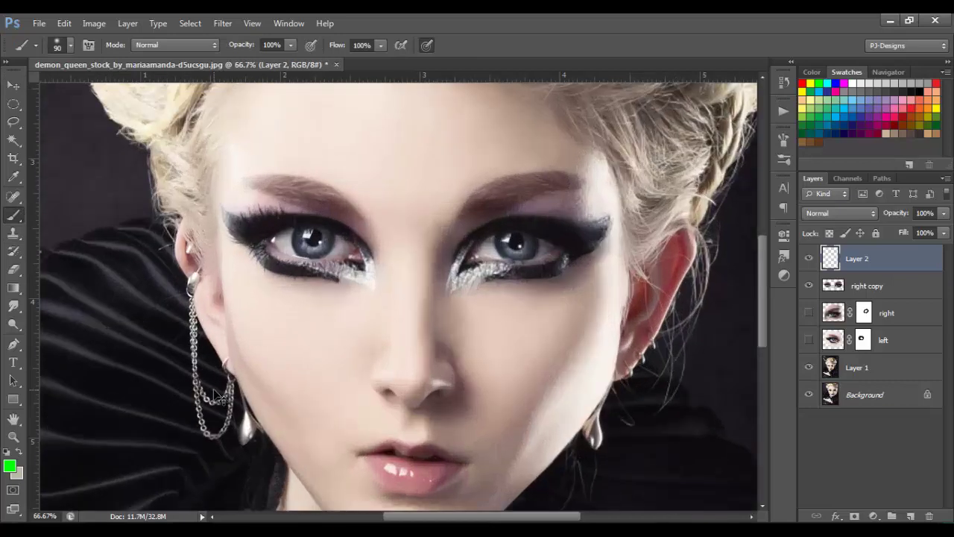
pyautogui.click(861, 216)
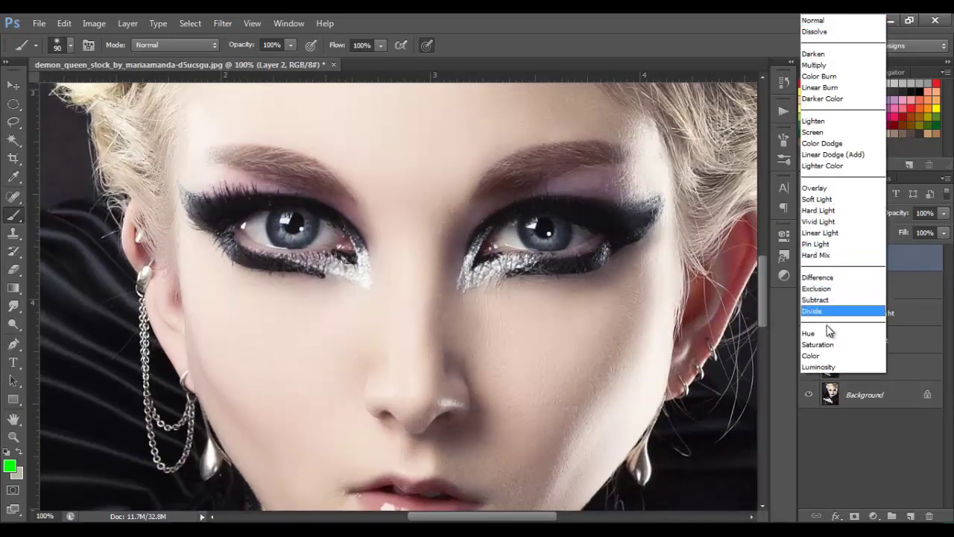
pyautogui.click(818, 356)
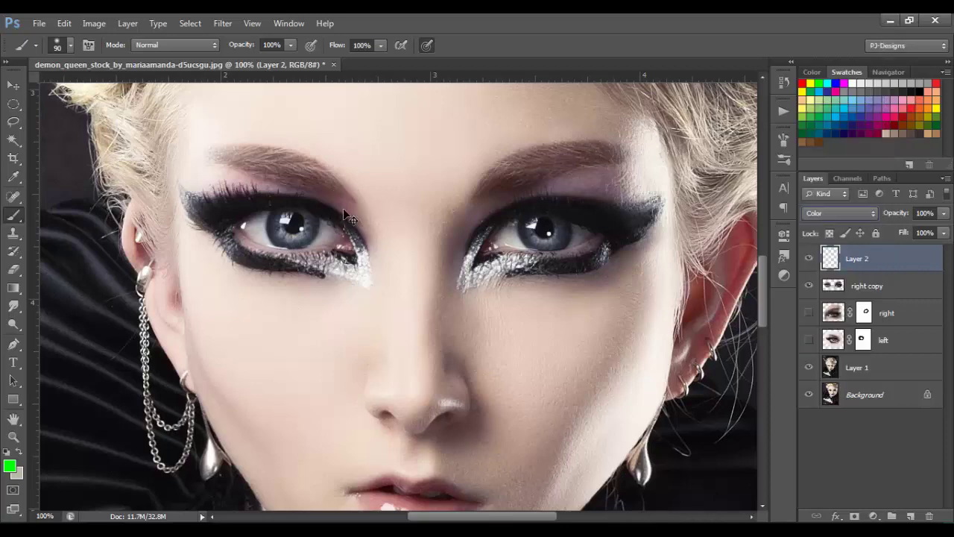
pyautogui.hotkey('ctrl', '+')
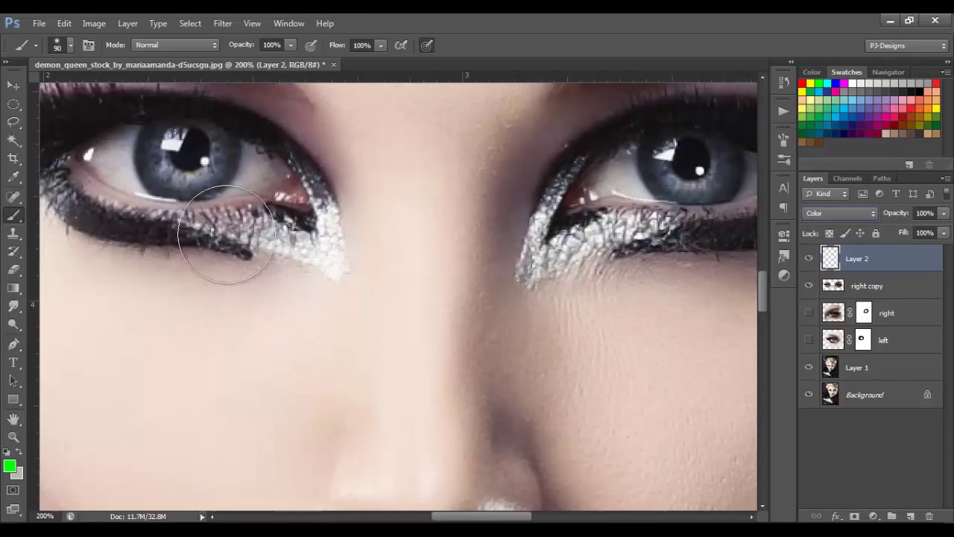
# - Paint the iris on the image's left side green, undoing oversized strokes and reducing the brush down to size 8
pyautogui.moveTo(226, 234); pyautogui.dragTo(246, 240)
pyautogui.hotkey('ctrl', 'z')
pyautogui.press('[')
pyautogui.press('[')
pyautogui.press('[')
pyautogui.press('[')
pyautogui.press('[')
pyautogui.press('[')
pyautogui.press('[')
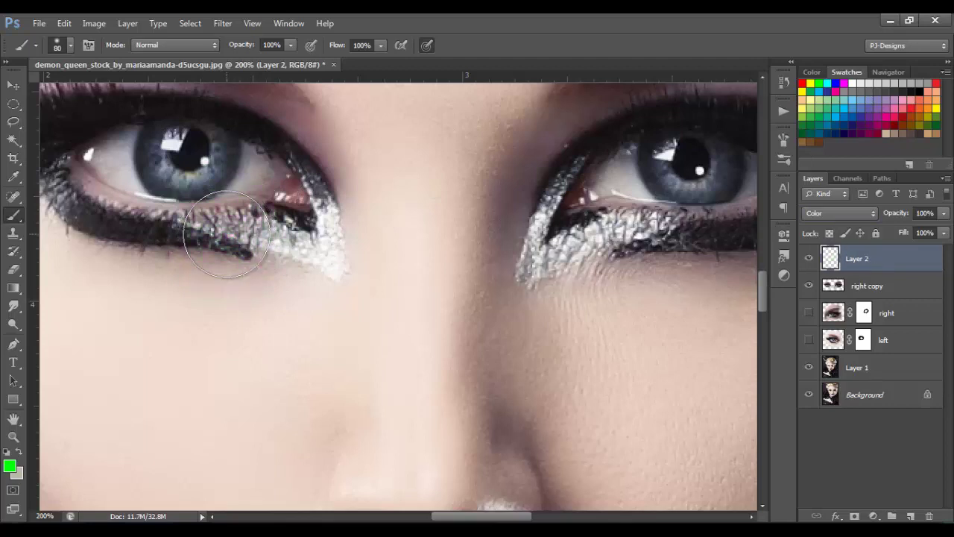
pyautogui.press('[')
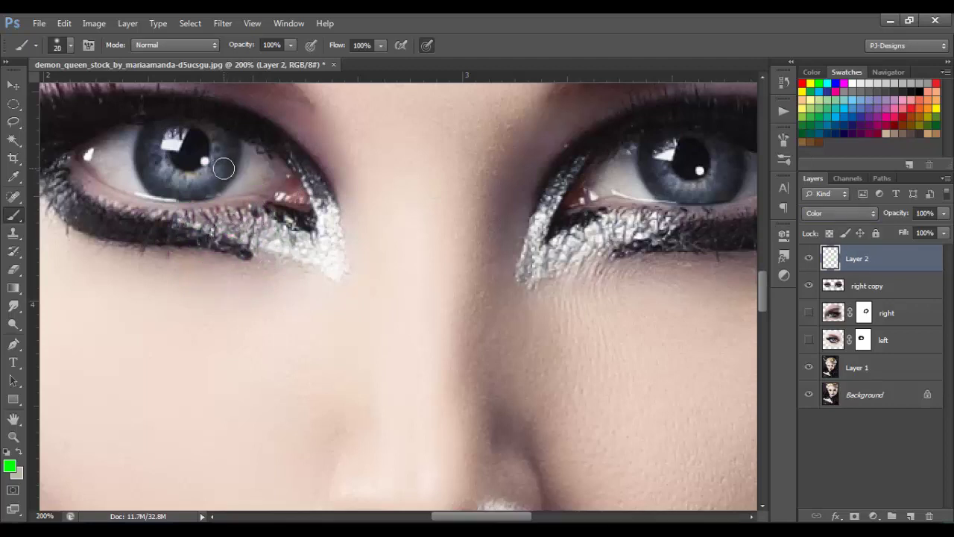
pyautogui.moveTo(213, 160)
pyautogui.mouseDown()
pyautogui.moveTo(225, 158)
pyautogui.moveTo(214, 179)
pyautogui.moveTo(191, 185)
pyautogui.moveTo(166, 173)
pyautogui.moveTo(162, 181)
pyautogui.moveTo(146, 147)
pyautogui.moveTo(159, 176)
pyautogui.moveTo(186, 191)
pyautogui.moveTo(224, 179)
pyautogui.moveTo(233, 153)
pyautogui.moveTo(174, 179)
pyautogui.moveTo(158, 140)
pyautogui.moveTo(153, 173)
pyautogui.moveTo(153, 143)
pyautogui.moveTo(143, 164)
pyautogui.moveTo(222, 164)
pyautogui.mouseUp()
pyautogui.hotkey('ctrl', 'z')
pyautogui.press('[')
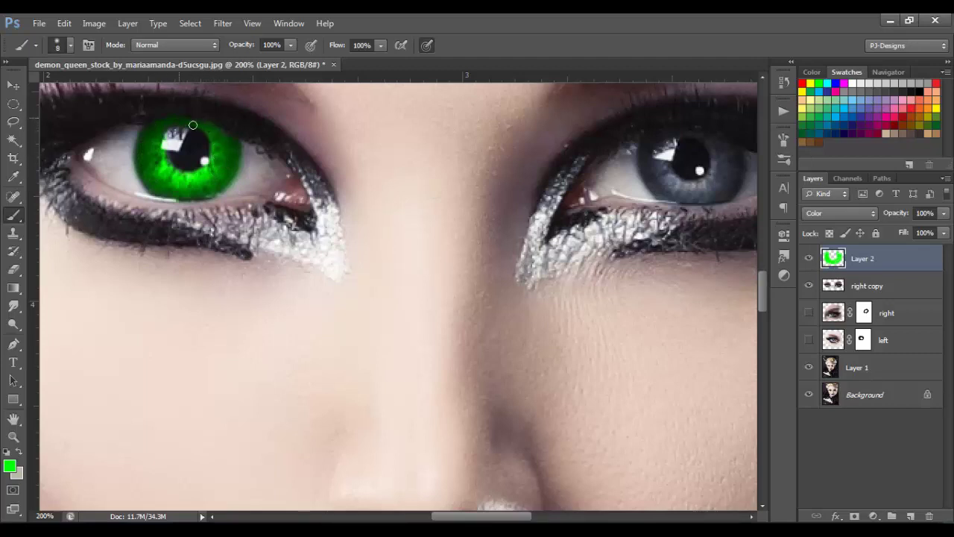
# - Paint the iris on the image's right side green, finishing around the pupil with a size 10 brush
pyautogui.moveTo(373, 193); pyautogui.dragTo(285, 226)
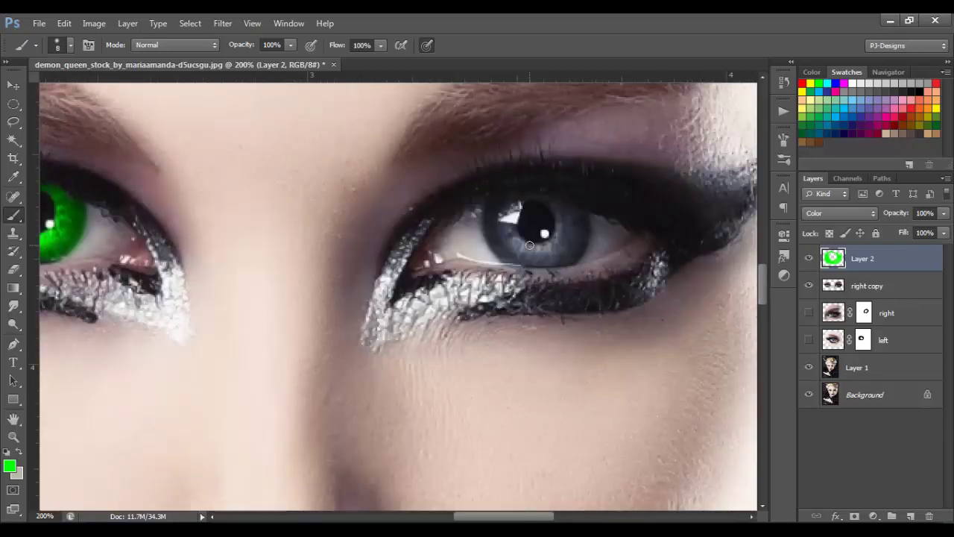
pyautogui.press(']')
pyautogui.press(']')
pyautogui.press(']')
pyautogui.moveTo(564, 236); pyautogui.dragTo(567, 214)
pyautogui.press('[')
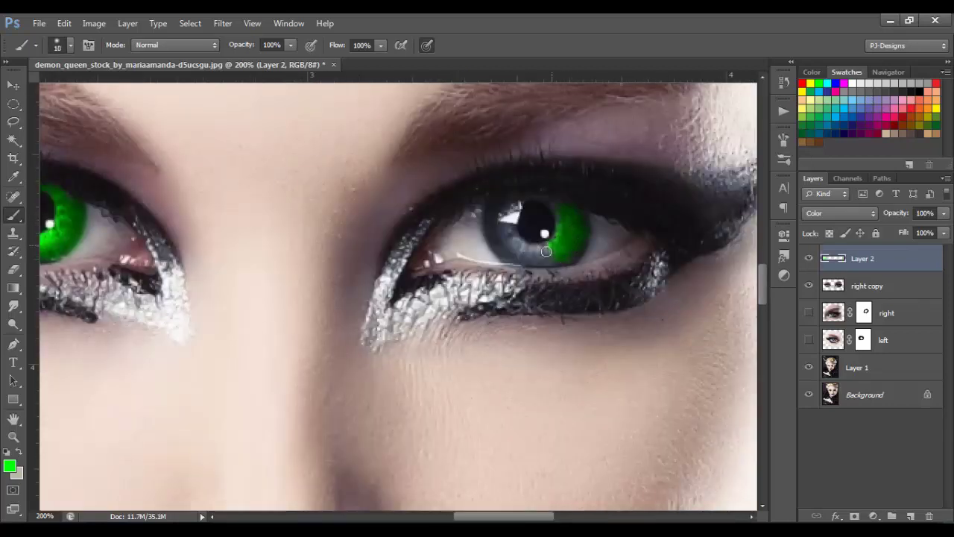
pyautogui.moveTo(546, 252)
pyautogui.mouseDown()
pyautogui.moveTo(507, 257)
pyautogui.moveTo(490, 222)
pyautogui.moveTo(500, 196)
pyautogui.moveTo(503, 234)
pyautogui.moveTo(539, 248)
pyautogui.moveTo(515, 236)
pyautogui.moveTo(518, 199)
pyautogui.mouseUp()
# - Lower the opacity of the green eye colour layer to 40%
pyautogui.scroll(-8, 507, 254)
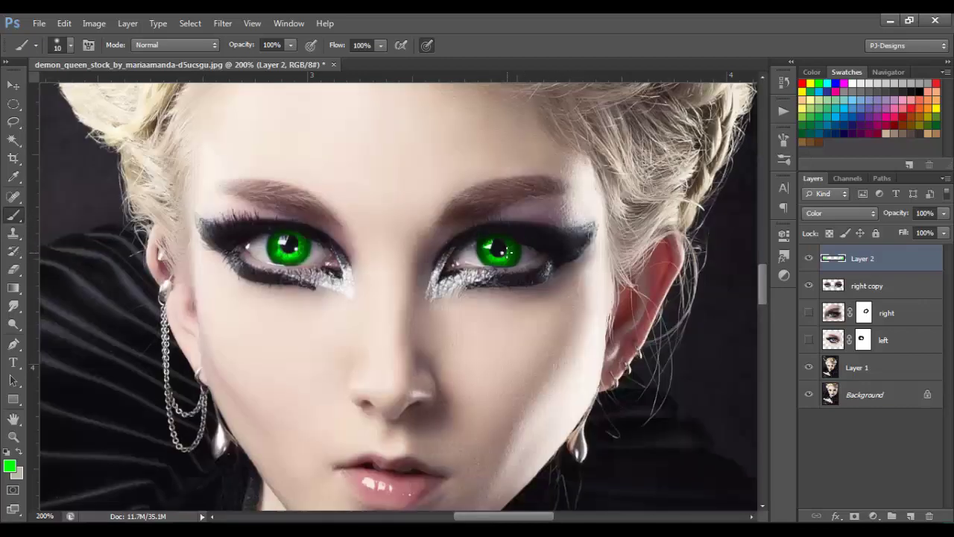
pyautogui.scroll(3, 507, 254)
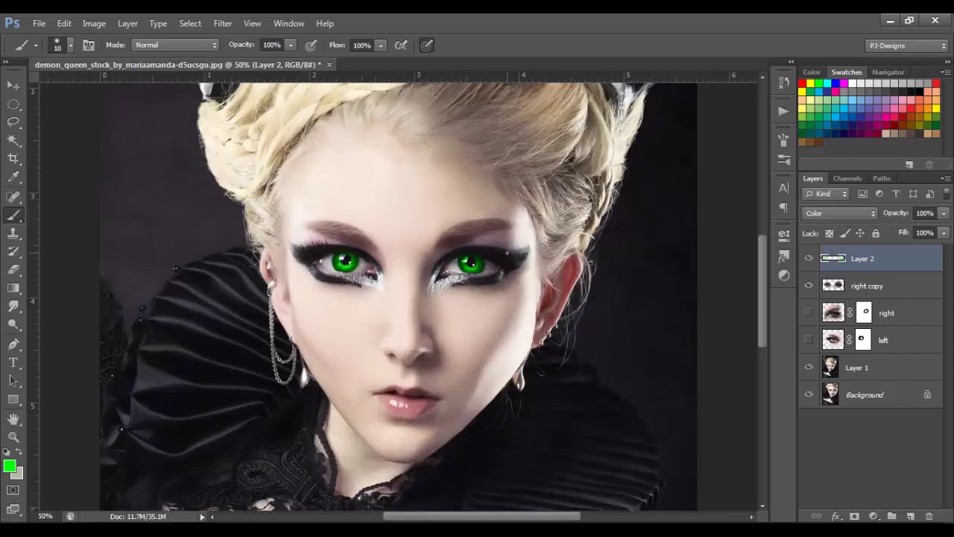
pyautogui.click(946, 214)
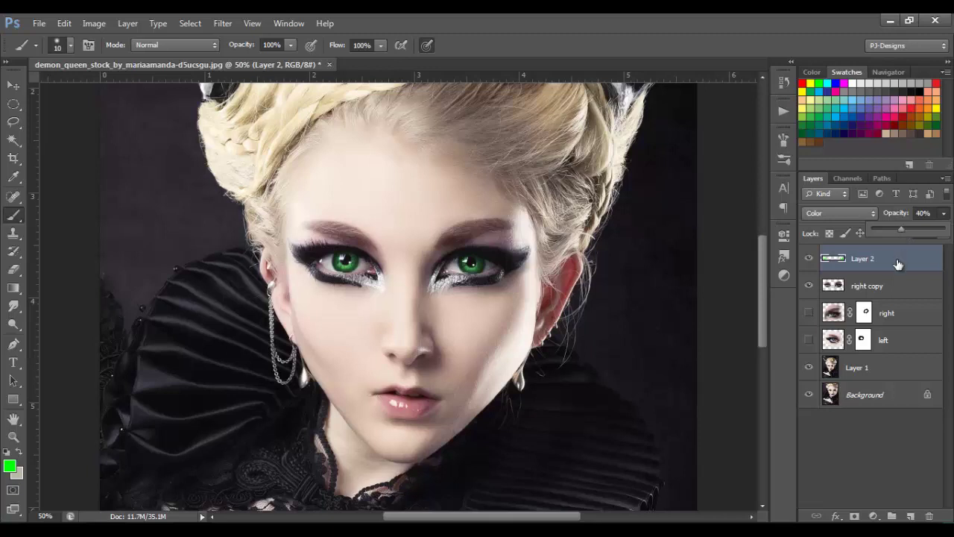
# - Add a new layer above Layer 2 with Soft Light blending and set the foreground colour to the bright magenta swatch
pyautogui.click(910, 516)
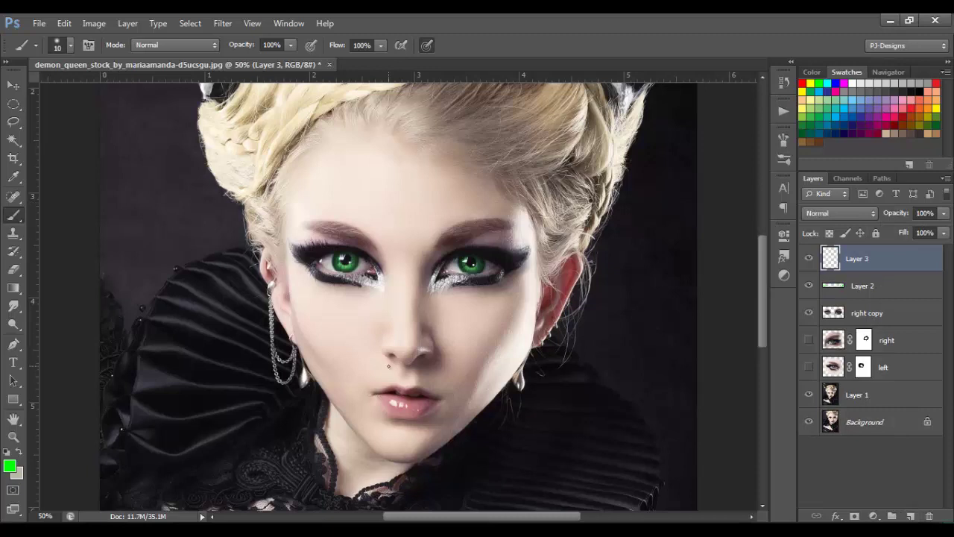
pyautogui.click(844, 83)
pyautogui.hotkey('ctrl', '+')
pyautogui.hotkey('ctrl', '+')
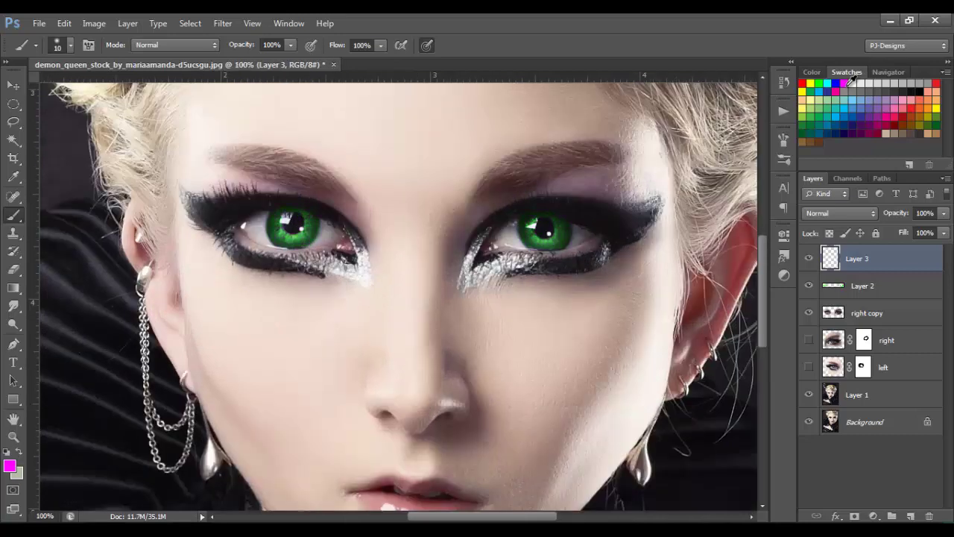
pyautogui.hotkey('ctrl', '+')
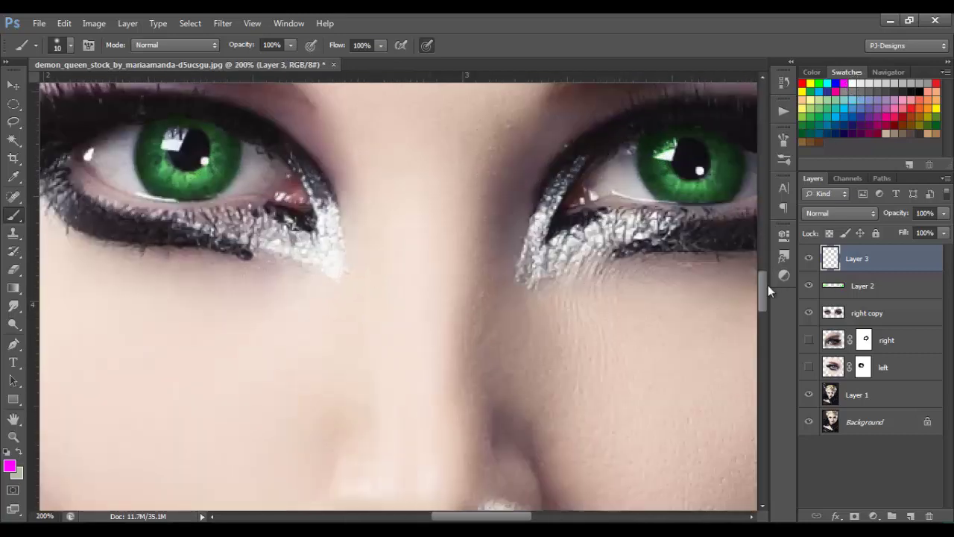
pyautogui.moveTo(765, 288); pyautogui.dragTo(761, 326)
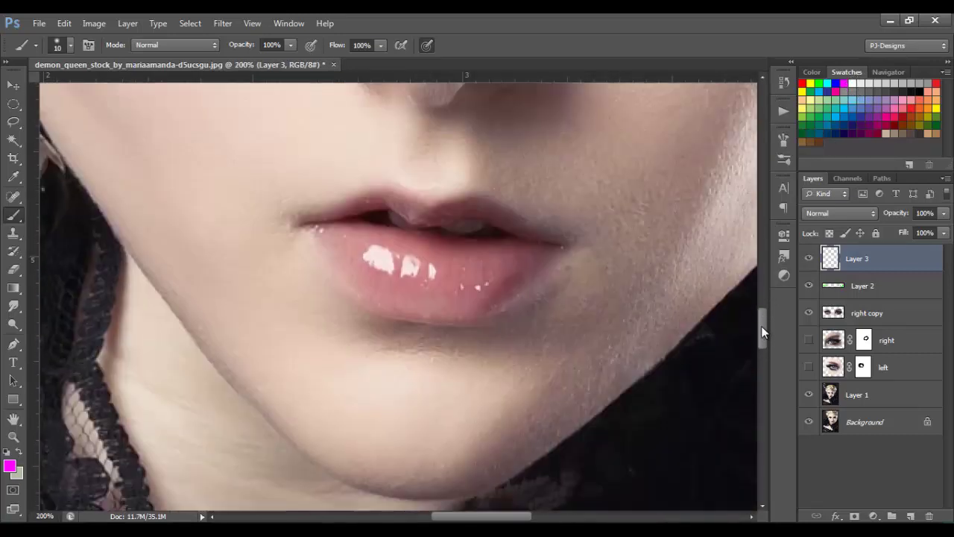
pyautogui.click(862, 216)
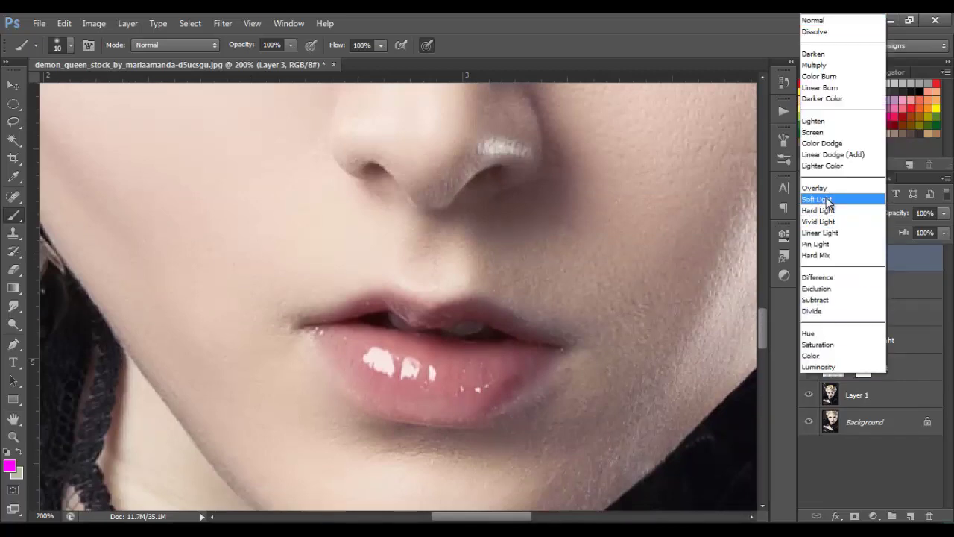
pyautogui.press('Return')
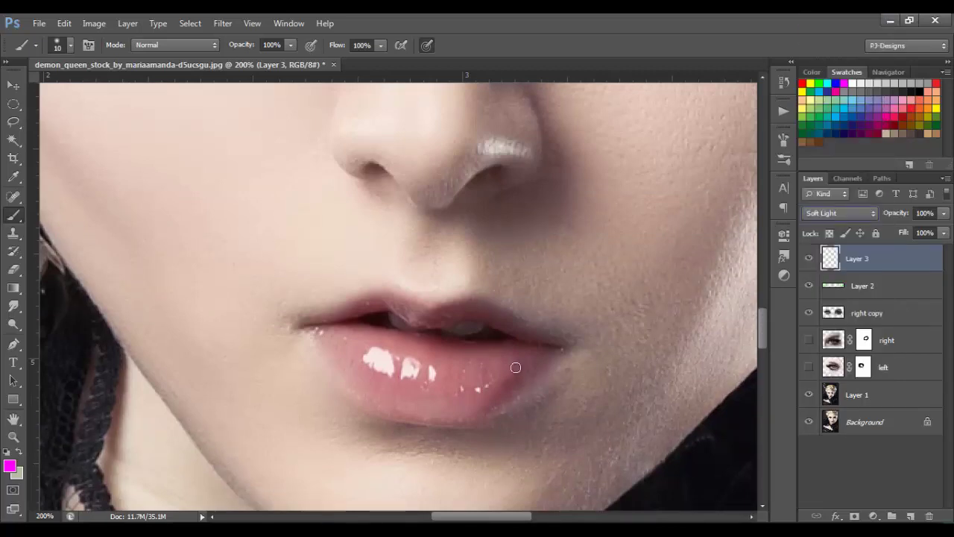
# - Paint the lips magenta, filling the lower lip with a brush up to size 25 and the upper lip at size 9
pyautogui.moveTo(514, 366)
pyautogui.mouseDown()
pyautogui.moveTo(442, 390)
pyautogui.moveTo(477, 378)
pyautogui.moveTo(413, 356)
pyautogui.moveTo(358, 353)
pyautogui.moveTo(331, 335)
pyautogui.moveTo(355, 367)
pyautogui.moveTo(384, 390)
pyautogui.moveTo(382, 371)
pyautogui.moveTo(383, 384)
pyautogui.moveTo(417, 406)
pyautogui.moveTo(443, 405)
pyautogui.moveTo(411, 382)
pyautogui.moveTo(452, 405)
pyautogui.moveTo(540, 355)
pyautogui.moveTo(490, 362)
pyautogui.moveTo(507, 357)
pyautogui.moveTo(379, 348)
pyautogui.mouseUp()
pyautogui.press('[')
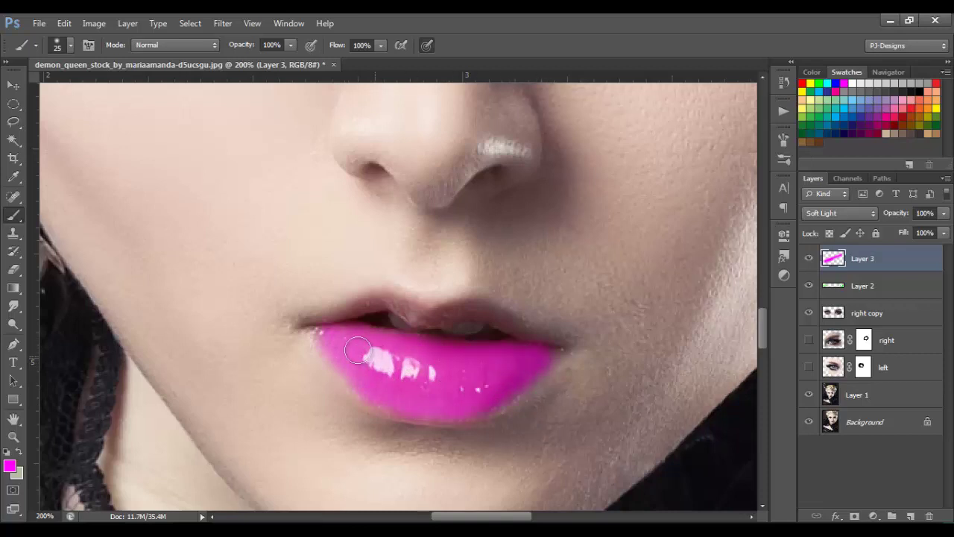
pyautogui.press('[')
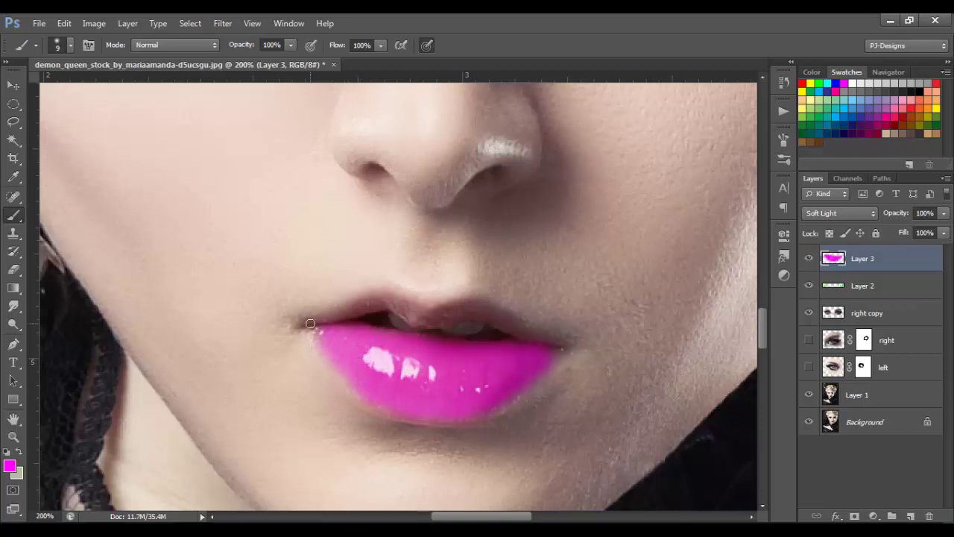
pyautogui.moveTo(310, 324)
pyautogui.mouseDown()
pyautogui.moveTo(378, 299)
pyautogui.moveTo(417, 304)
pyautogui.moveTo(395, 300)
pyautogui.mouseUp()
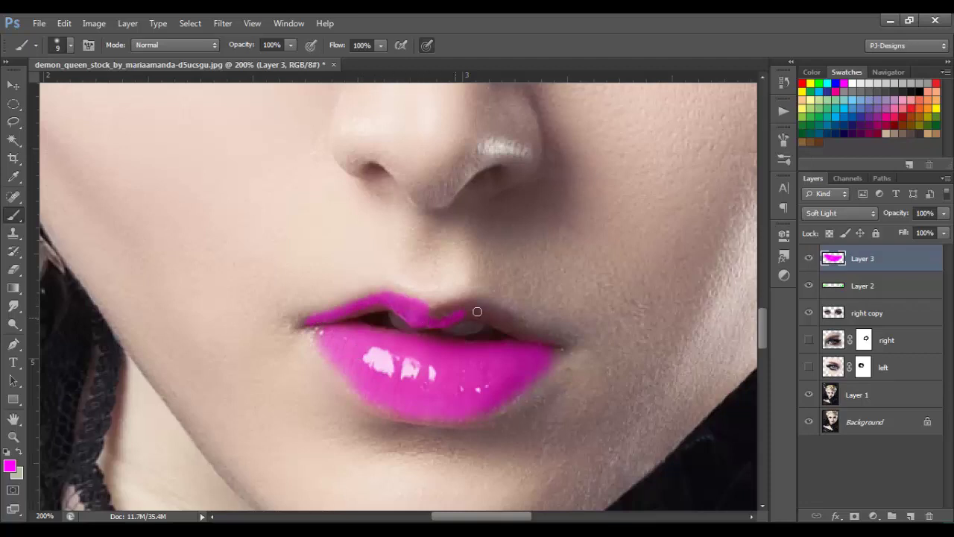
pyautogui.moveTo(437, 313)
pyautogui.mouseDown()
pyautogui.moveTo(495, 304)
pyautogui.moveTo(547, 332)
pyautogui.moveTo(541, 343)
pyautogui.moveTo(485, 315)
pyautogui.moveTo(551, 356)
pyautogui.mouseUp()
pyautogui.moveTo(381, 298)
pyautogui.mouseDown()
pyautogui.moveTo(303, 325)
pyautogui.moveTo(319, 332)
pyautogui.moveTo(380, 307)
pyautogui.moveTo(435, 313)
pyautogui.moveTo(379, 297)
pyautogui.mouseUp()
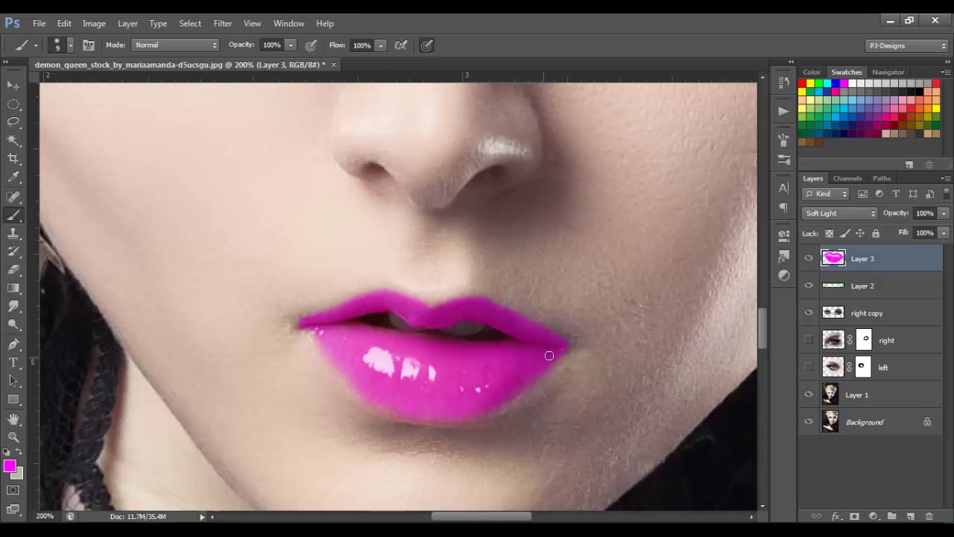
pyautogui.press(']')
pyautogui.moveTo(542, 368)
pyautogui.mouseDown()
pyautogui.moveTo(480, 413)
pyautogui.moveTo(533, 368)
pyautogui.moveTo(408, 385)
pyautogui.moveTo(380, 407)
pyautogui.moveTo(396, 404)
pyautogui.moveTo(313, 330)
pyautogui.moveTo(373, 361)
pyautogui.mouseUp()
# - Soften the painted lip colour with a Gaussian Blur of 2.0 pixels radius
pyautogui.click(223, 24)
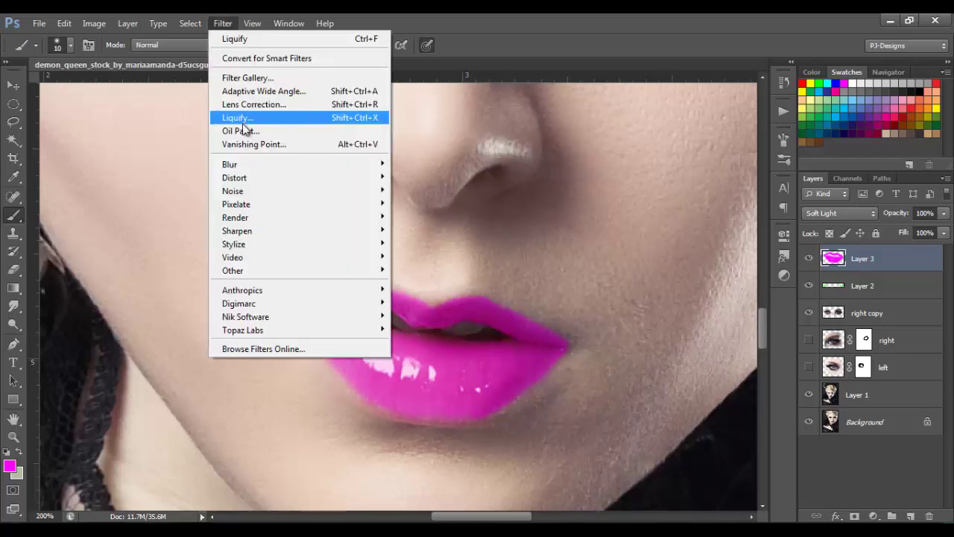
pyautogui.moveTo(241, 164)
pyautogui.click(430, 263)
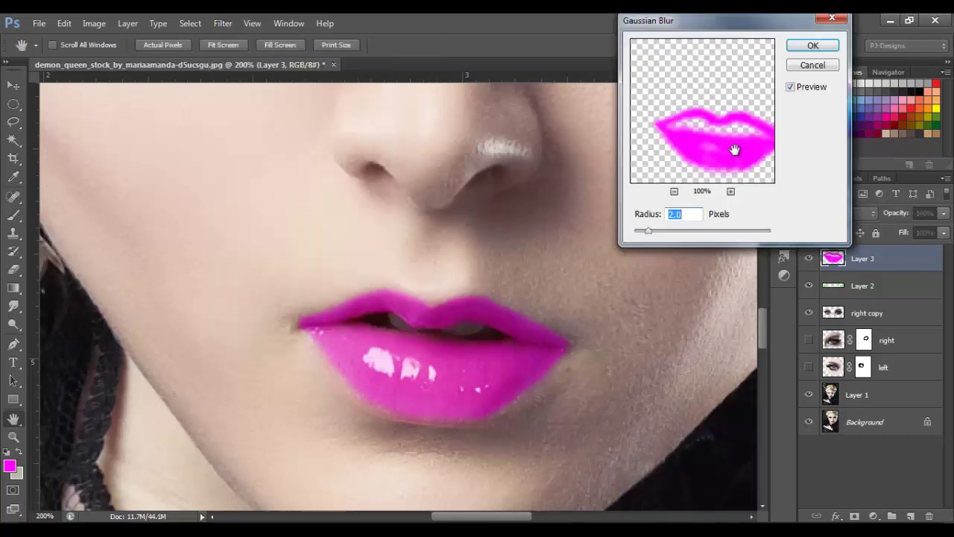
pyautogui.click(791, 88)
pyautogui.click(813, 45)
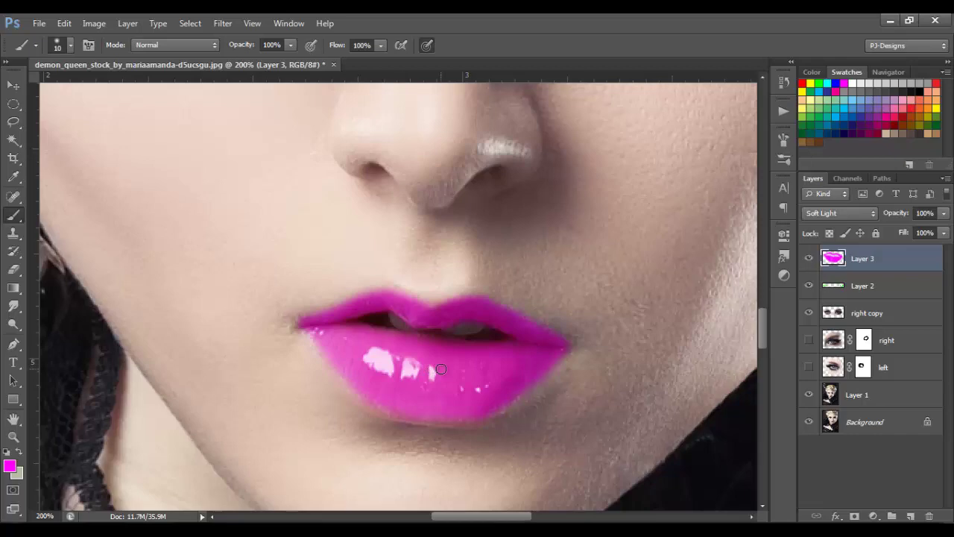
# - Try the Color blend mode on the lip colour layer and switch it back to Soft Light
pyautogui.hotkey('ctrl', '0')
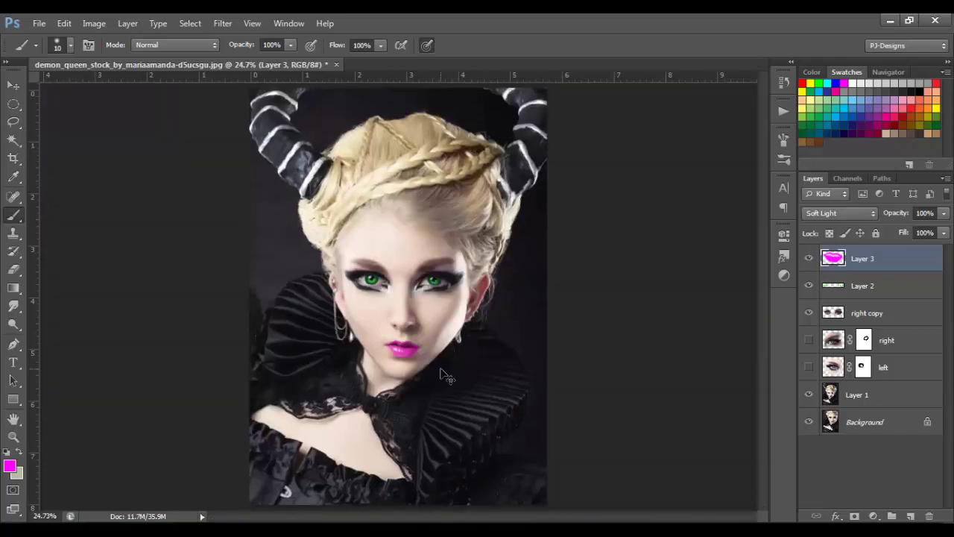
pyautogui.hotkey('ctrl', '+')
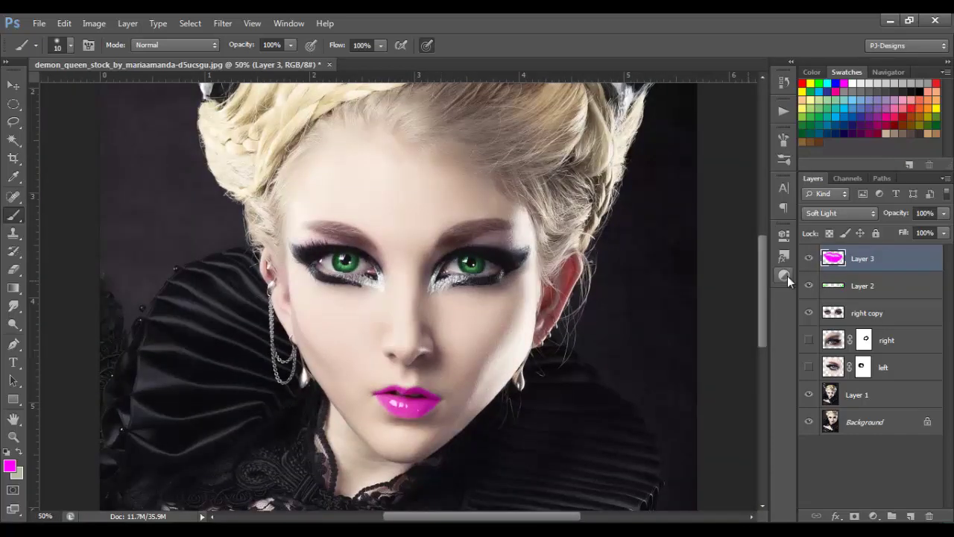
pyautogui.click(869, 216)
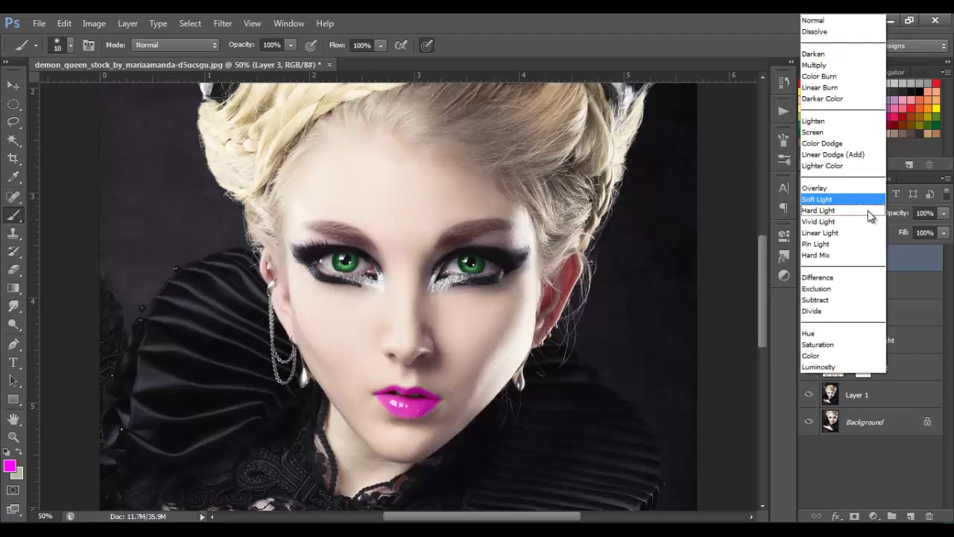
pyautogui.click(834, 360)
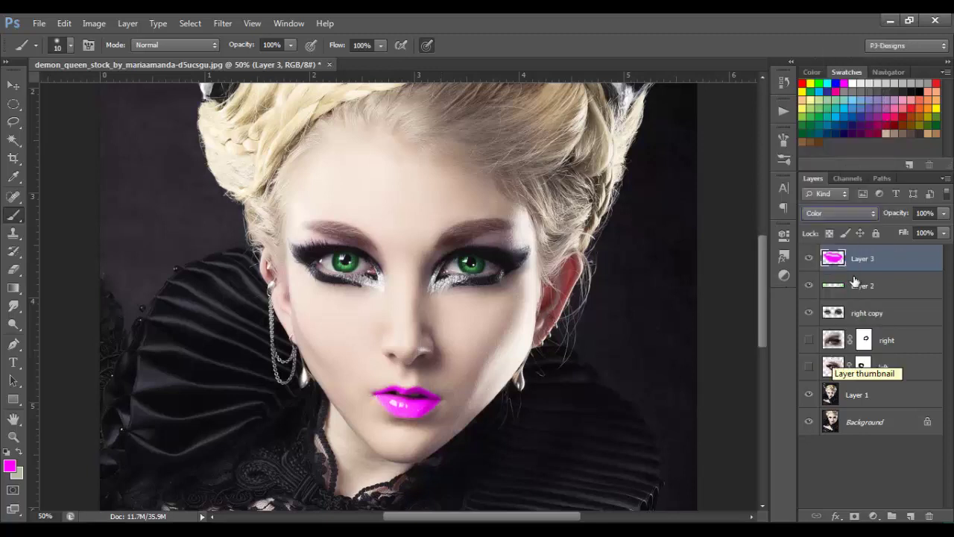
pyautogui.click(854, 215)
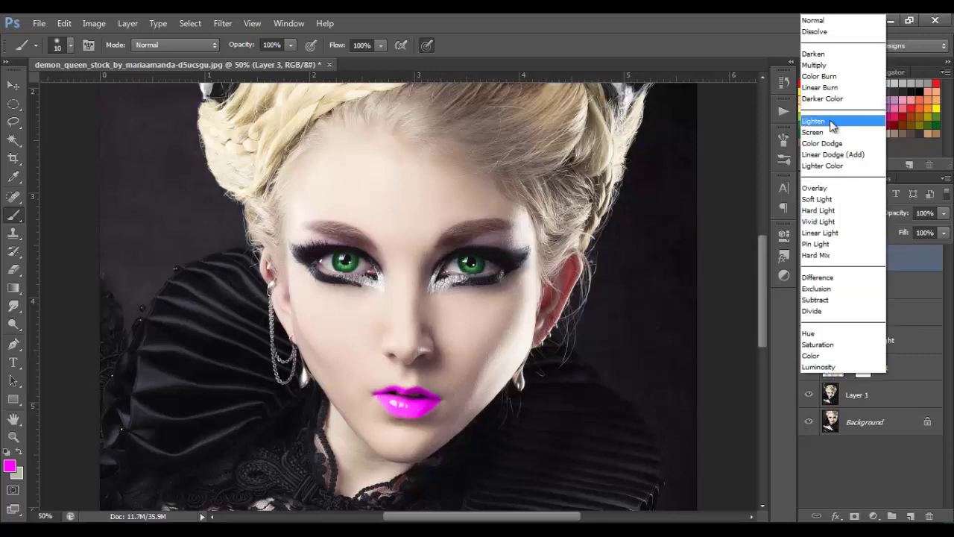
pyautogui.click(828, 200)
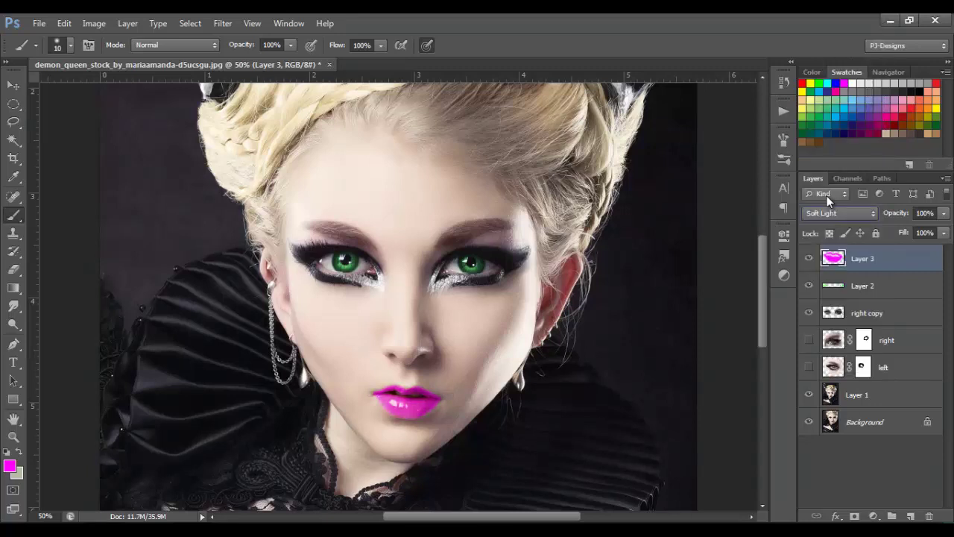
# - Lower the lip colour layer's opacity to 50% and create a new empty layer above it
pyautogui.click(943, 233)
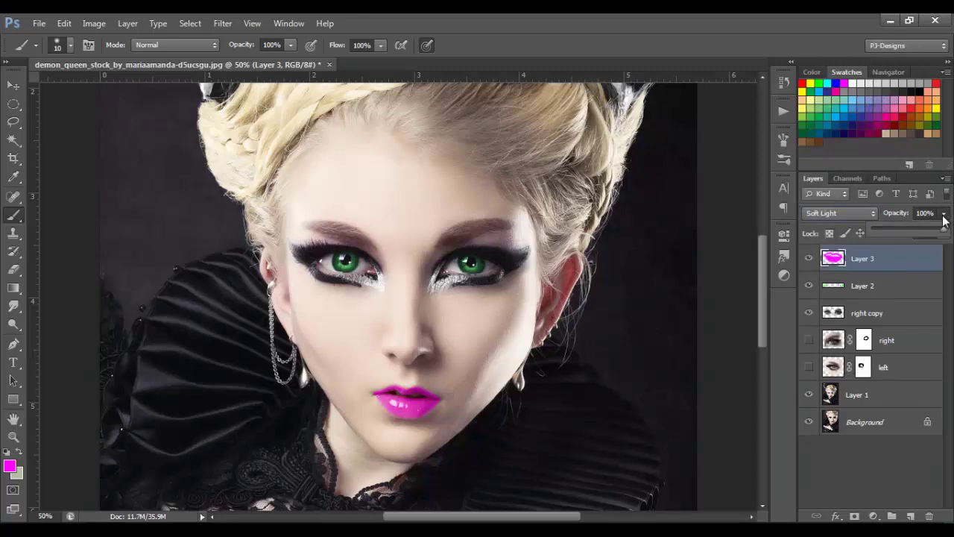
pyautogui.click(912, 228)
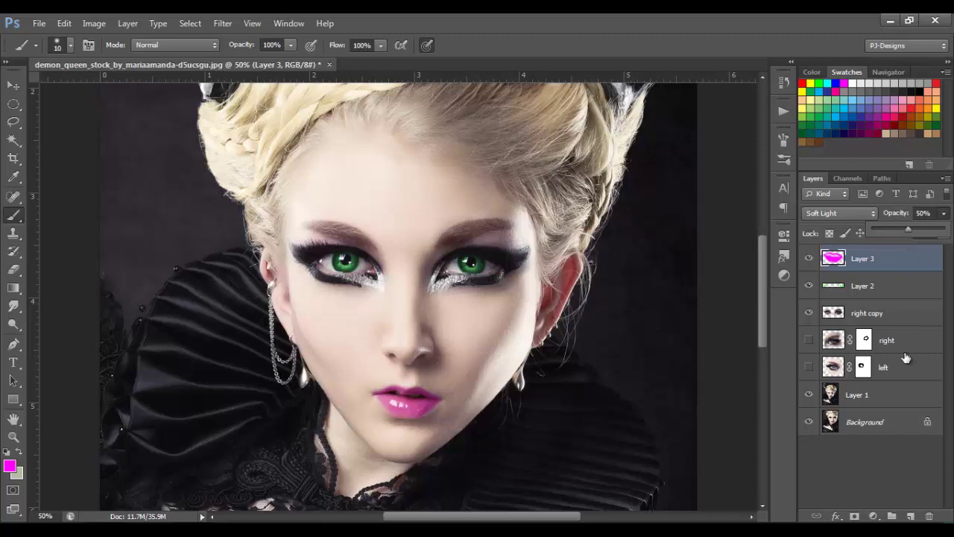
pyautogui.click(911, 516)
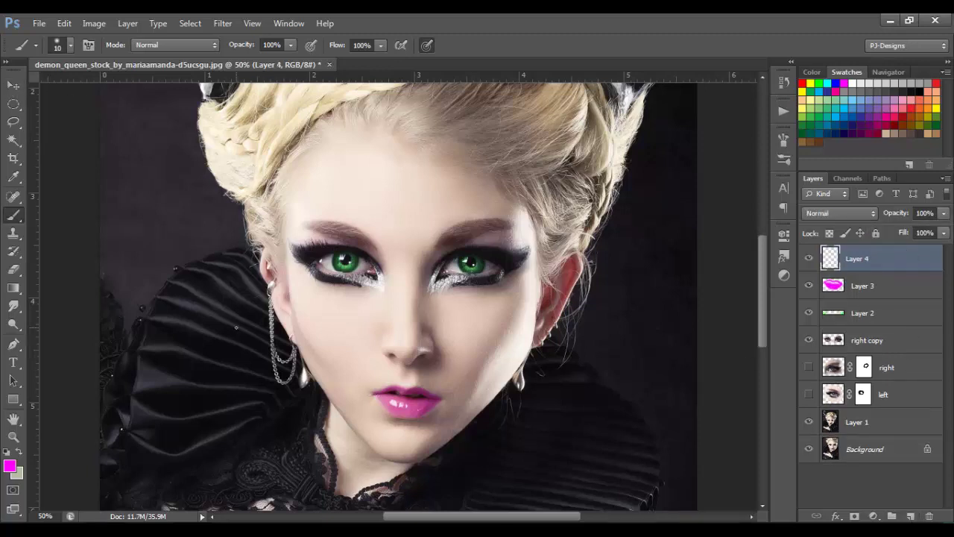
# - Enlarge the brush to size 100 and paint a magenta patch over the cheek on the image's right side
pyautogui.press(']')
pyautogui.press(']')
pyautogui.press(']')
pyautogui.press(']')
pyautogui.press(']')
pyautogui.press(']')
pyautogui.press(']')
pyautogui.press(']')
pyautogui.press(']')
pyautogui.press(']')
pyautogui.press(']')
pyautogui.press(']')
pyautogui.moveTo(479, 350)
pyautogui.mouseDown()
pyautogui.moveTo(492, 326)
pyautogui.moveTo(509, 322)
pyautogui.moveTo(503, 351)
pyautogui.moveTo(464, 395)
pyautogui.moveTo(469, 333)
pyautogui.moveTo(494, 321)
pyautogui.moveTo(503, 328)
pyautogui.mouseUp()
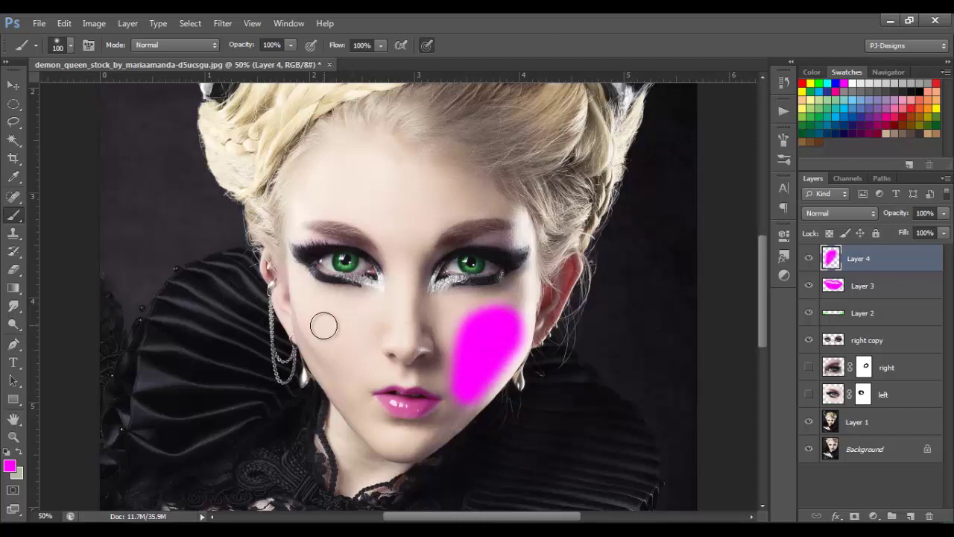
# - Paint a matching magenta patch over the cheek on the image's left side and set the cheek layer's blend mode to Soft Light
pyautogui.moveTo(313, 319)
pyautogui.mouseDown()
pyautogui.moveTo(350, 393)
pyautogui.moveTo(352, 331)
pyautogui.moveTo(326, 312)
pyautogui.moveTo(340, 343)
pyautogui.moveTo(341, 316)
pyautogui.moveTo(323, 317)
pyautogui.moveTo(314, 335)
pyautogui.moveTo(333, 363)
pyautogui.mouseUp()
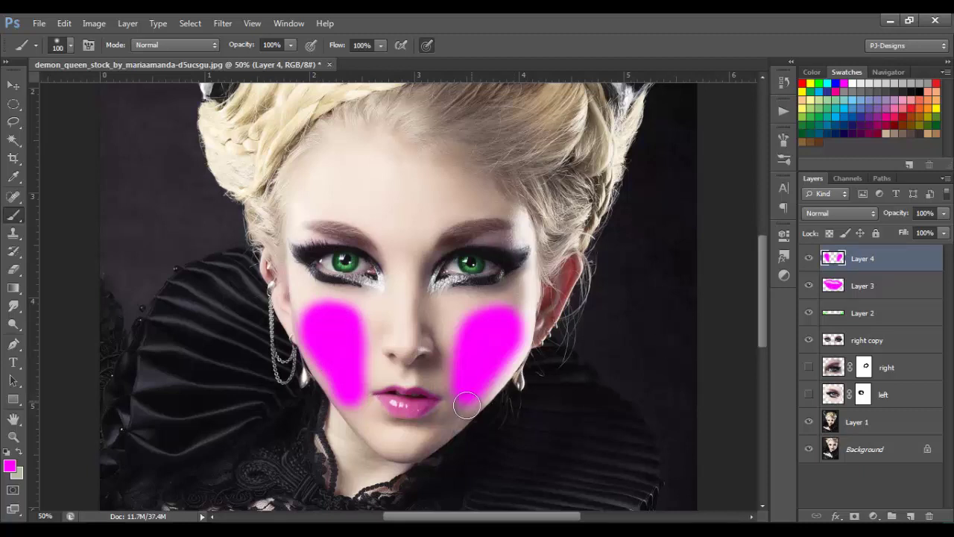
pyautogui.click(861, 214)
pyautogui.click(850, 199)
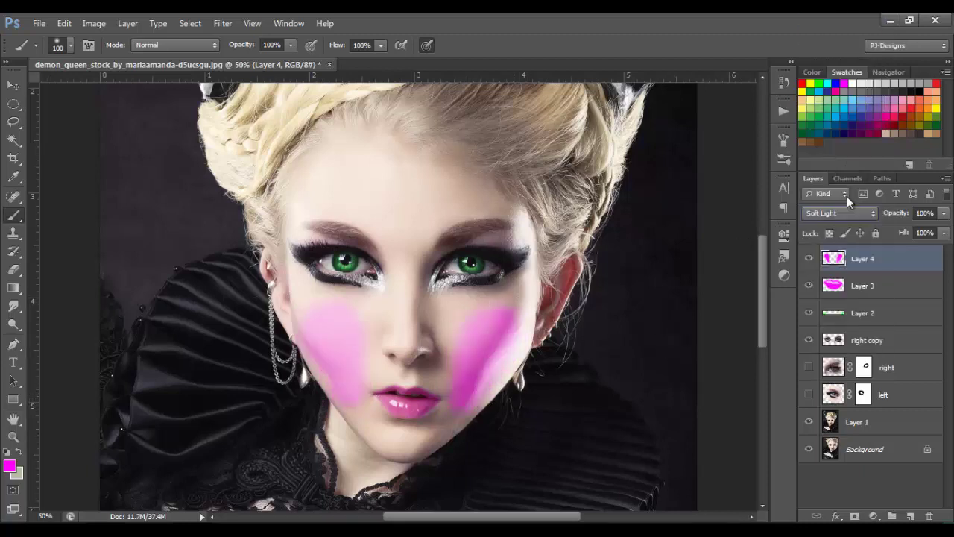
# - Try the Color blend mode on the cheek colour layer and switch it back to Soft Light
pyautogui.click(850, 214)
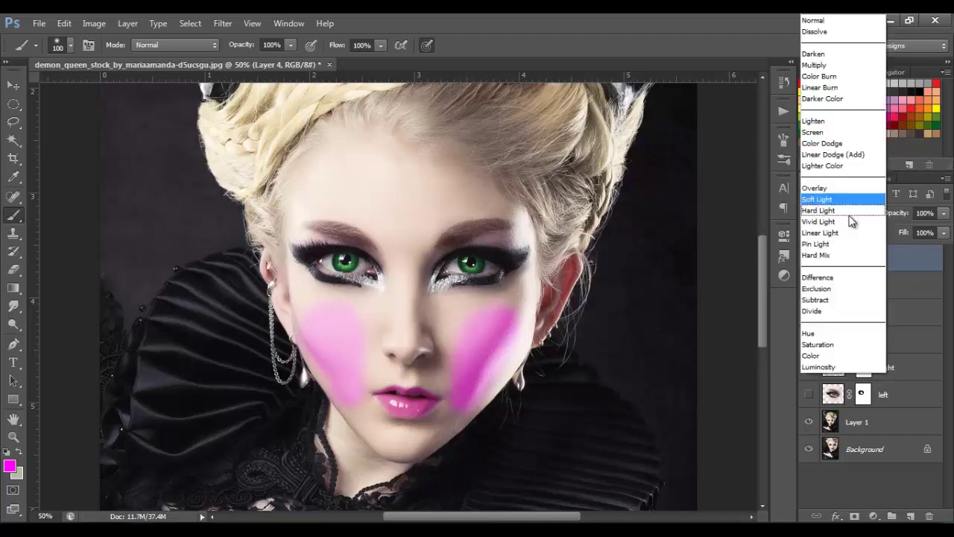
pyautogui.click(834, 358)
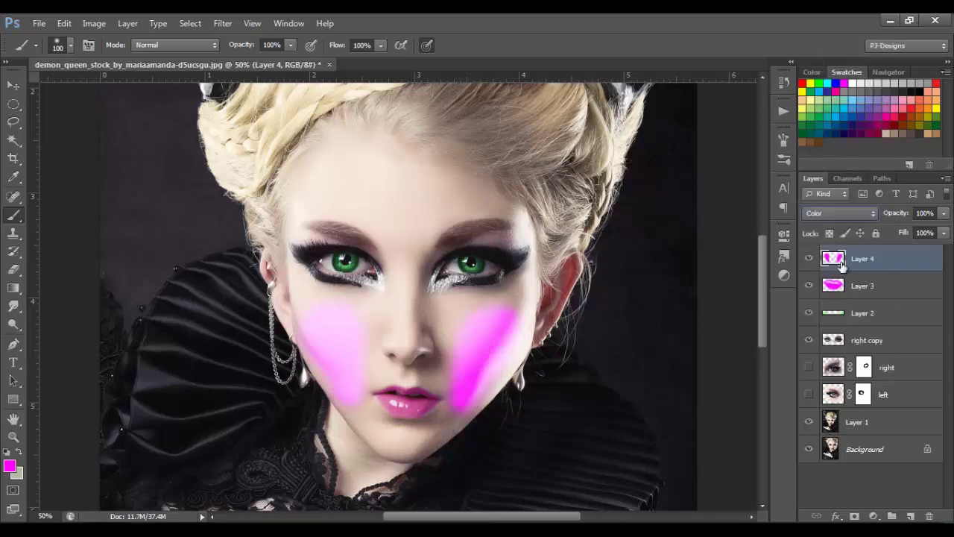
pyautogui.click(847, 216)
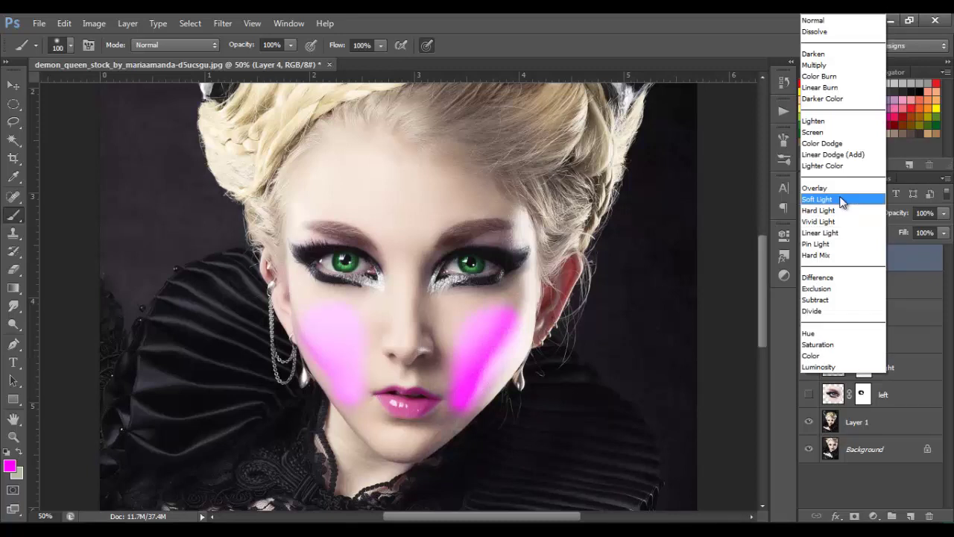
pyautogui.click(842, 199)
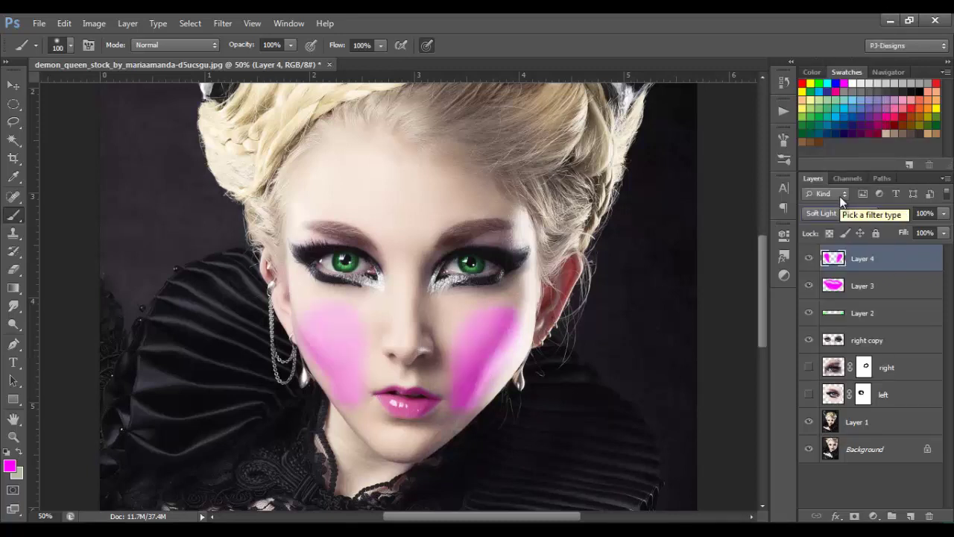
# - Lower the cheek colour layer's opacity to 30% and switch to the Move tool
pyautogui.moveTo(944, 216); pyautogui.dragTo(901, 231)
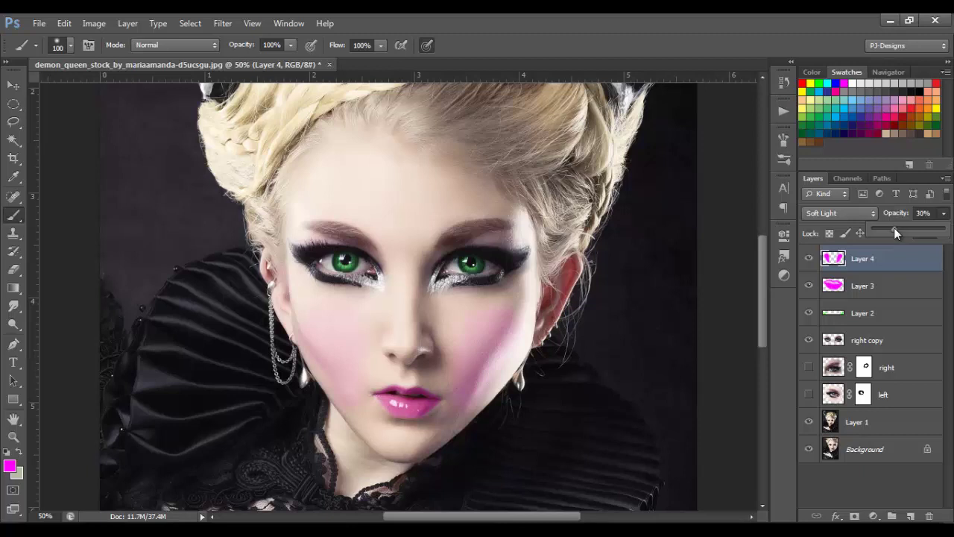
pyautogui.moveTo(894, 228); pyautogui.dragTo(894, 227)
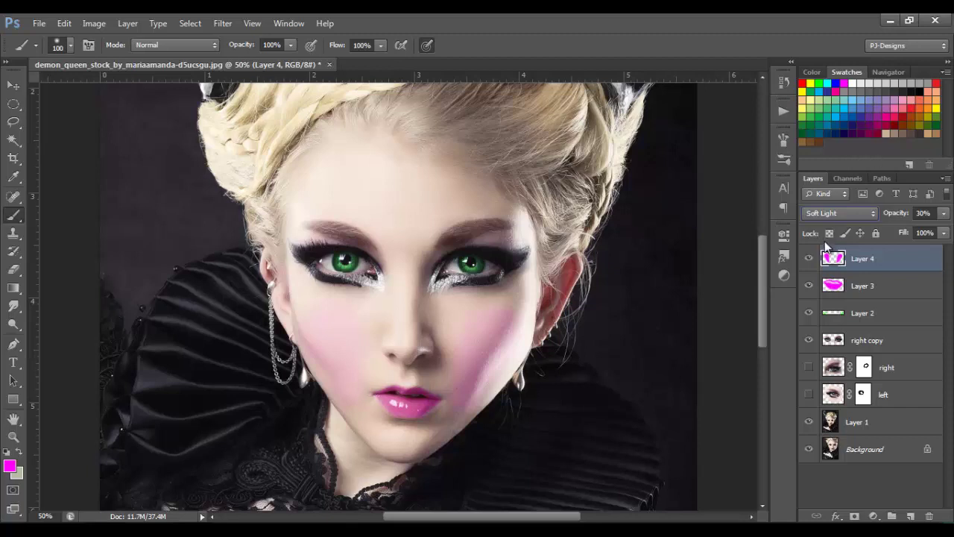
pyautogui.click(12, 87)
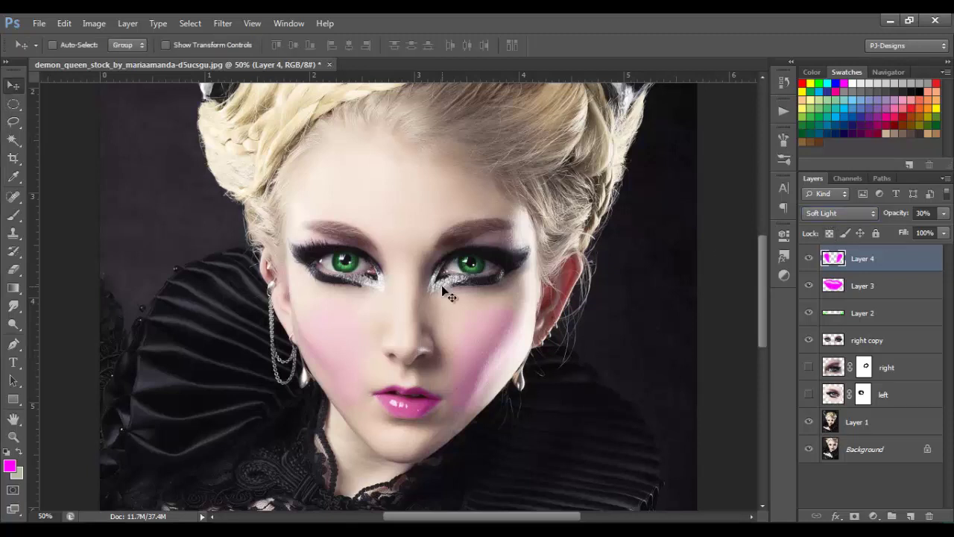
# - Compare the whole portrait before and after the makeover by toggling the visibility of Layer 5, ending with it hidden
pyautogui.hotkey('ctrl', '0')
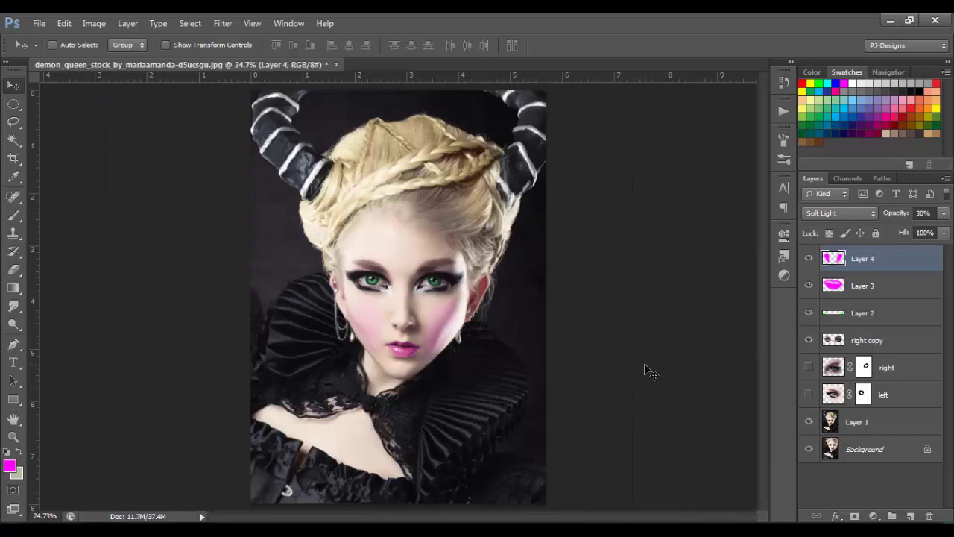
pyautogui.hotkey('ctrl', '+')
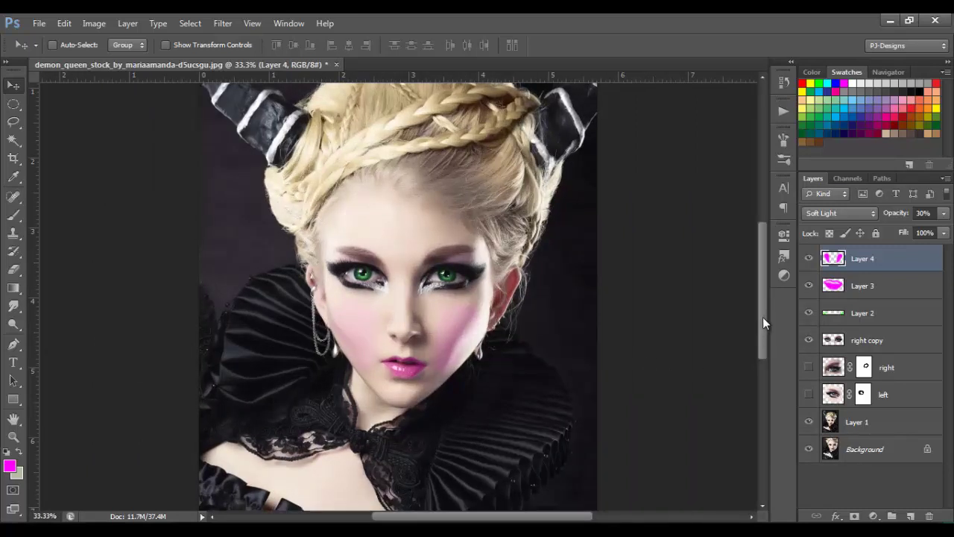
pyautogui.moveTo(762, 317); pyautogui.dragTo(764, 304)
pyautogui.hotkey('ctrl', '0')
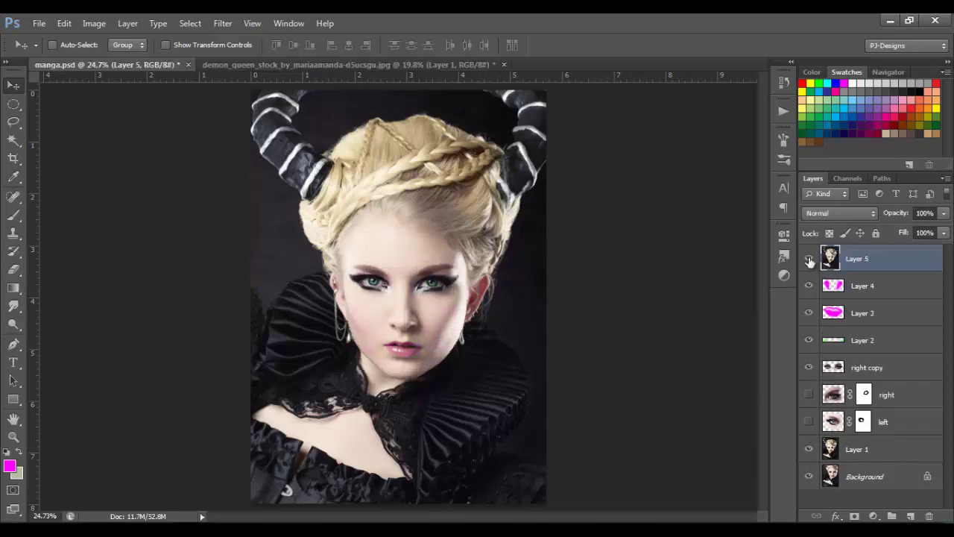
pyautogui.click(809, 259)
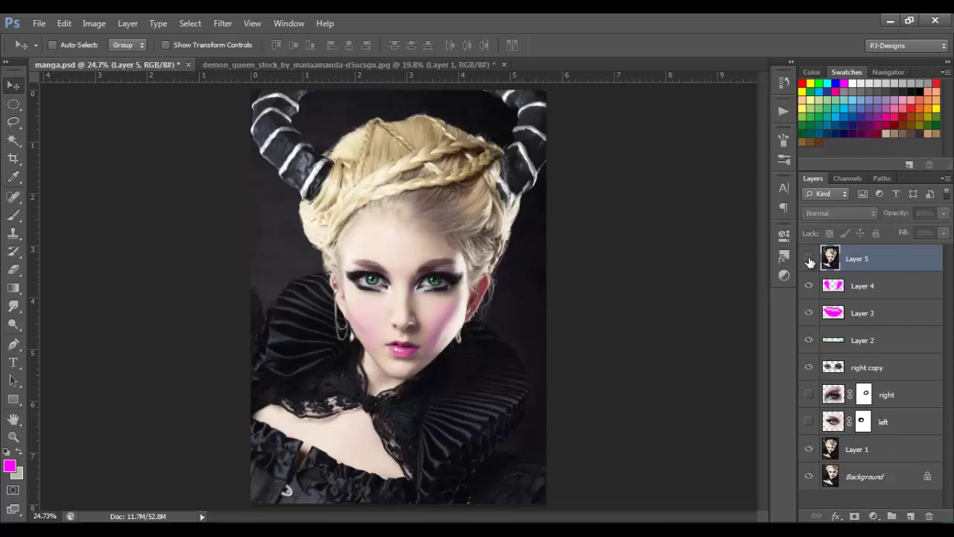
pyautogui.click(809, 258)
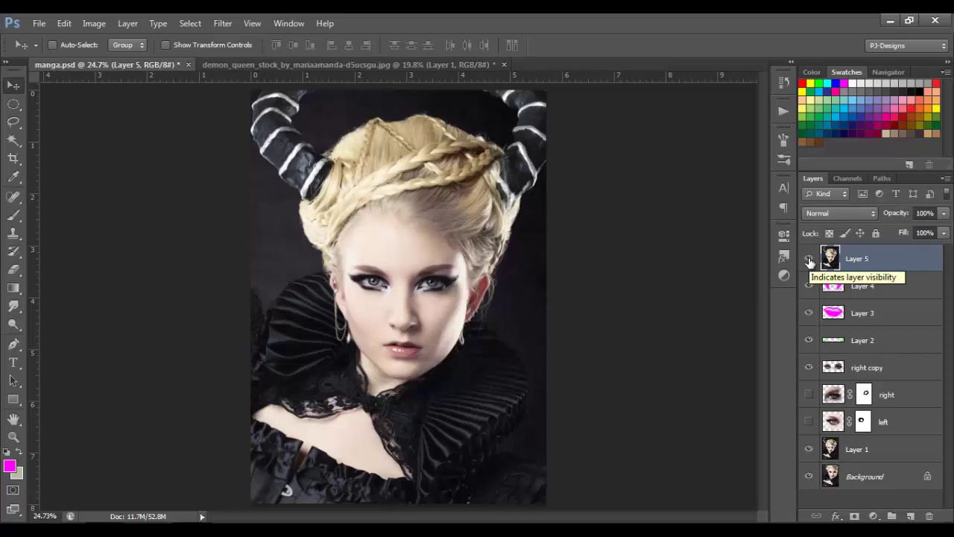
pyautogui.click(809, 259)
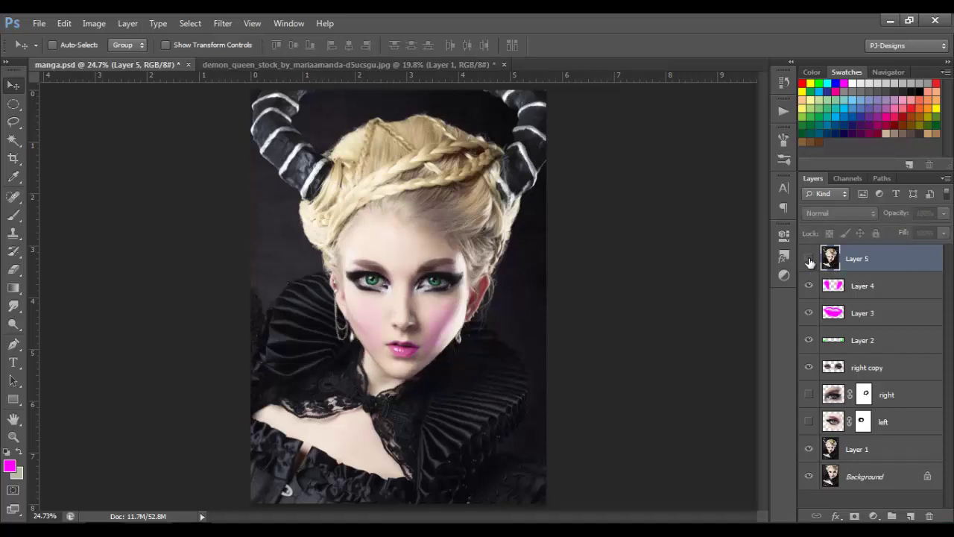